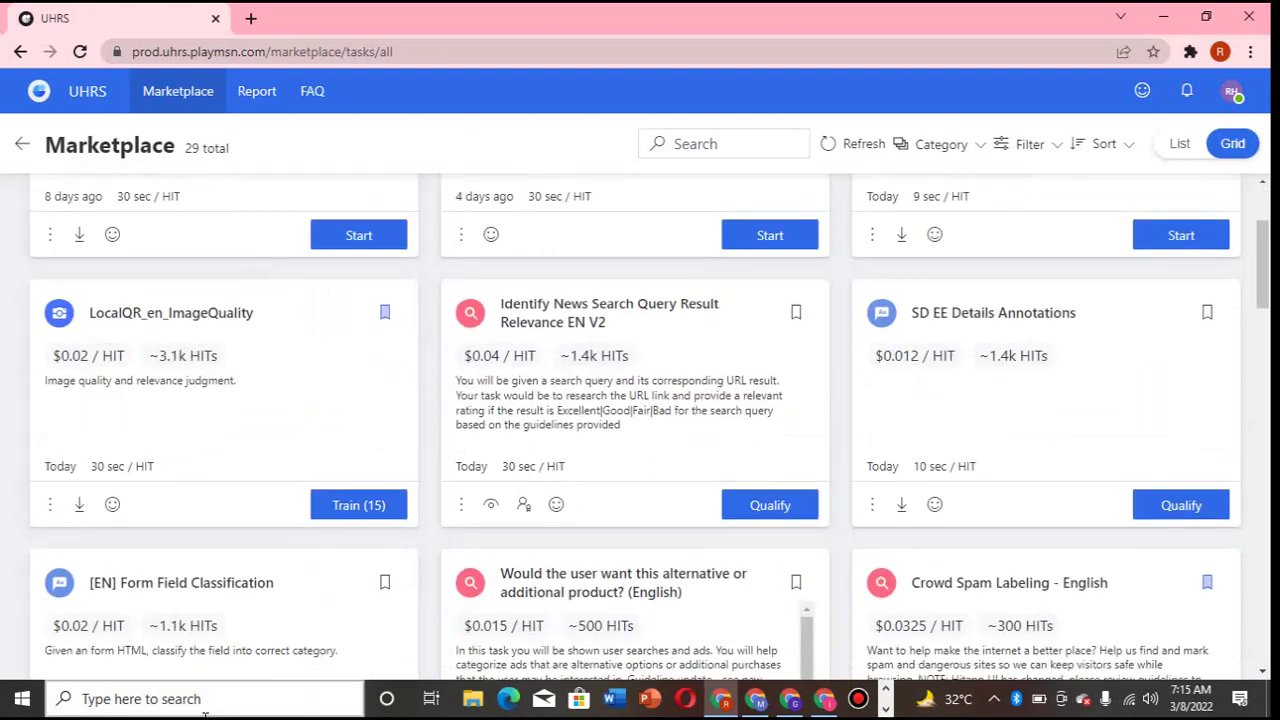
Confirm the guidelines and launch the qualification test for the [EN] Form Field Classification card.
scroll(375, 361, "down", 1)
scroll(374, 366, "down", 1)
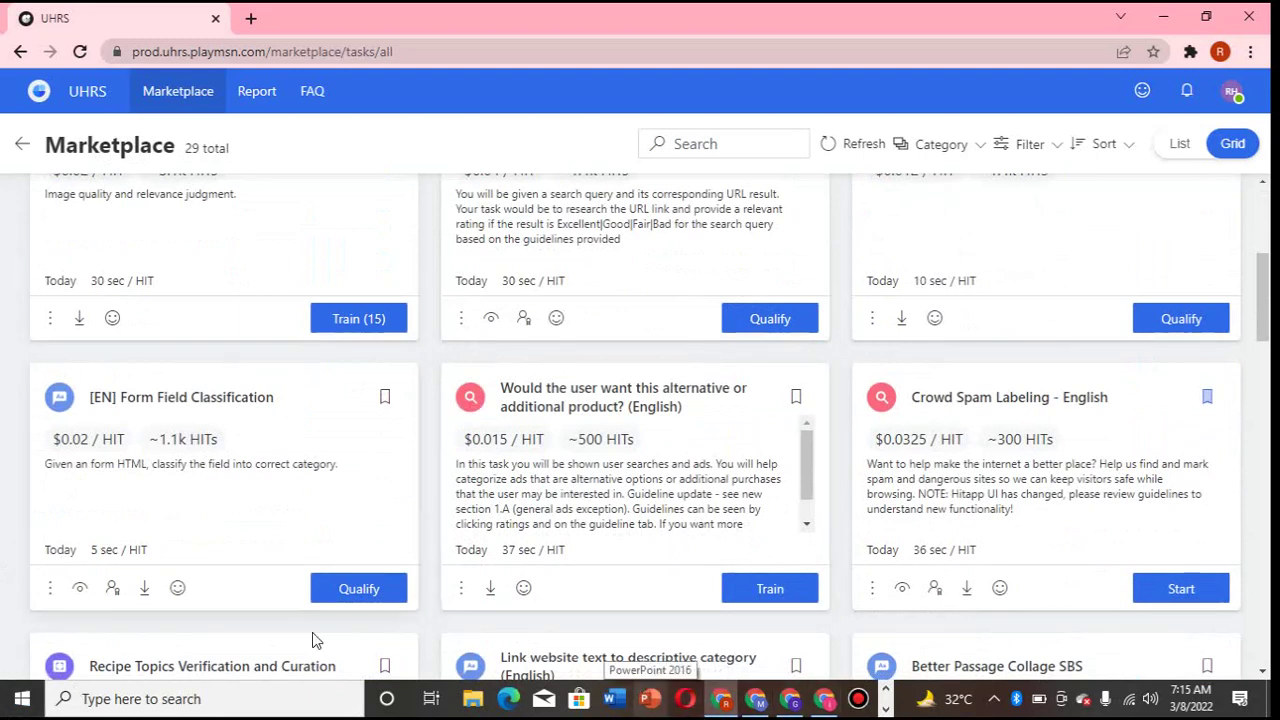
left_click(360, 588)
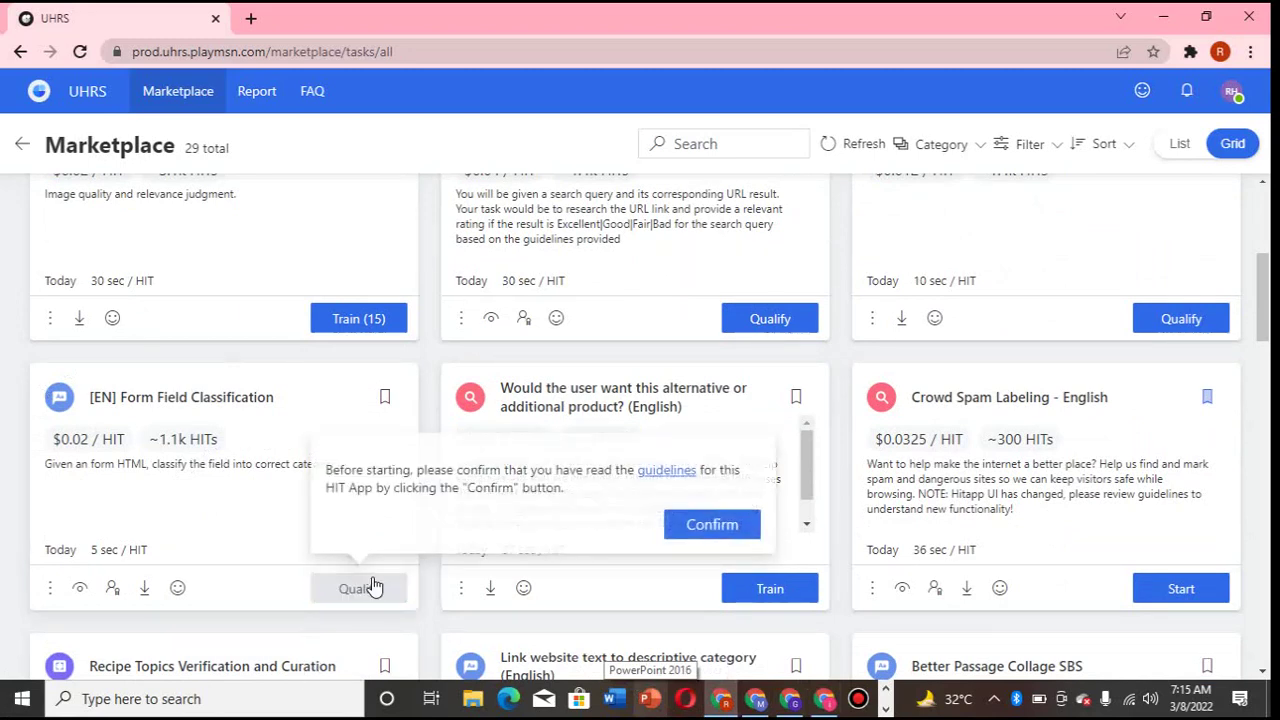
left_click(737, 540)
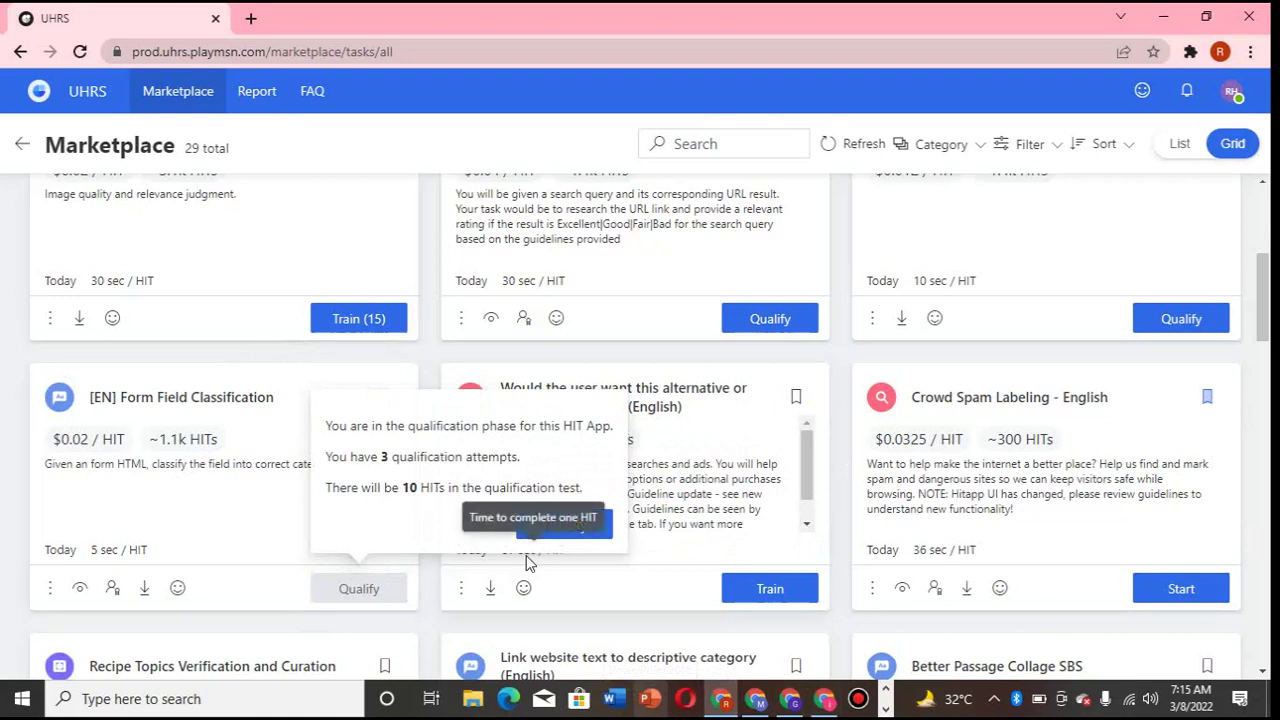
left_click(545, 530)
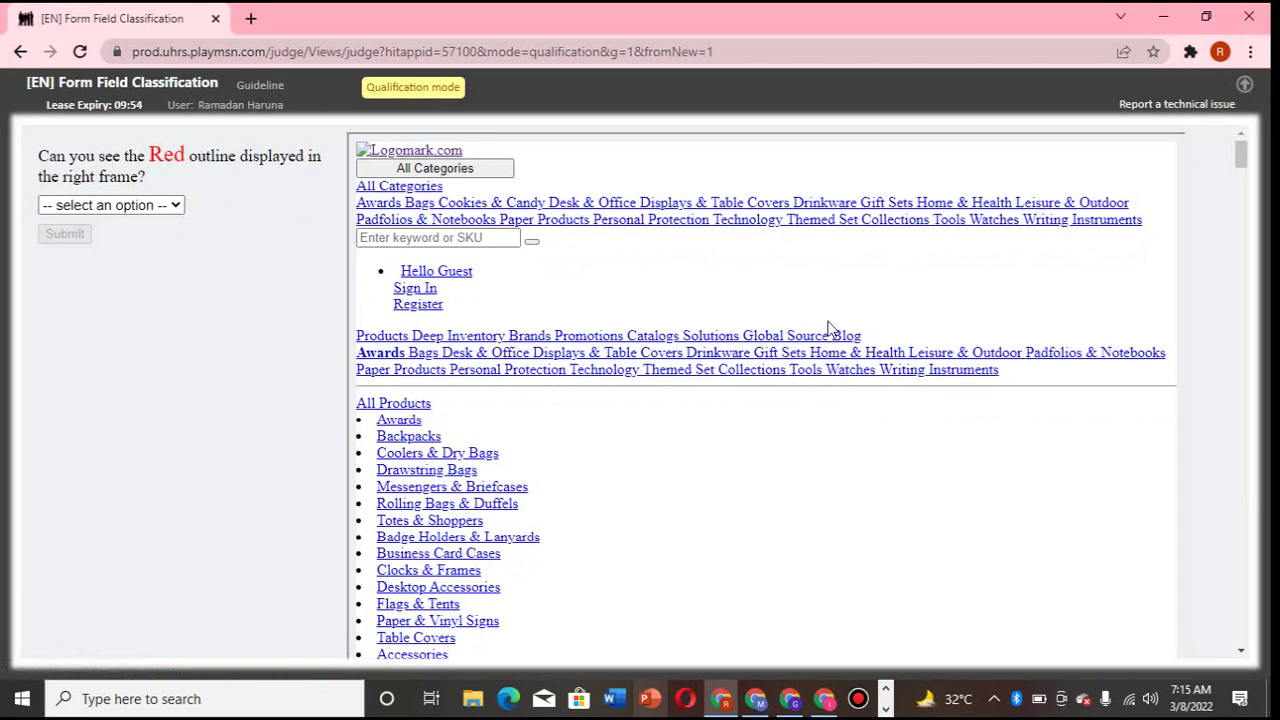
Locate the red-outlined field, answer Yes, classify it as City, submit, and accept the correct result.
scroll(826, 333, "down", 20)
scroll(826, 333, "down", 5)
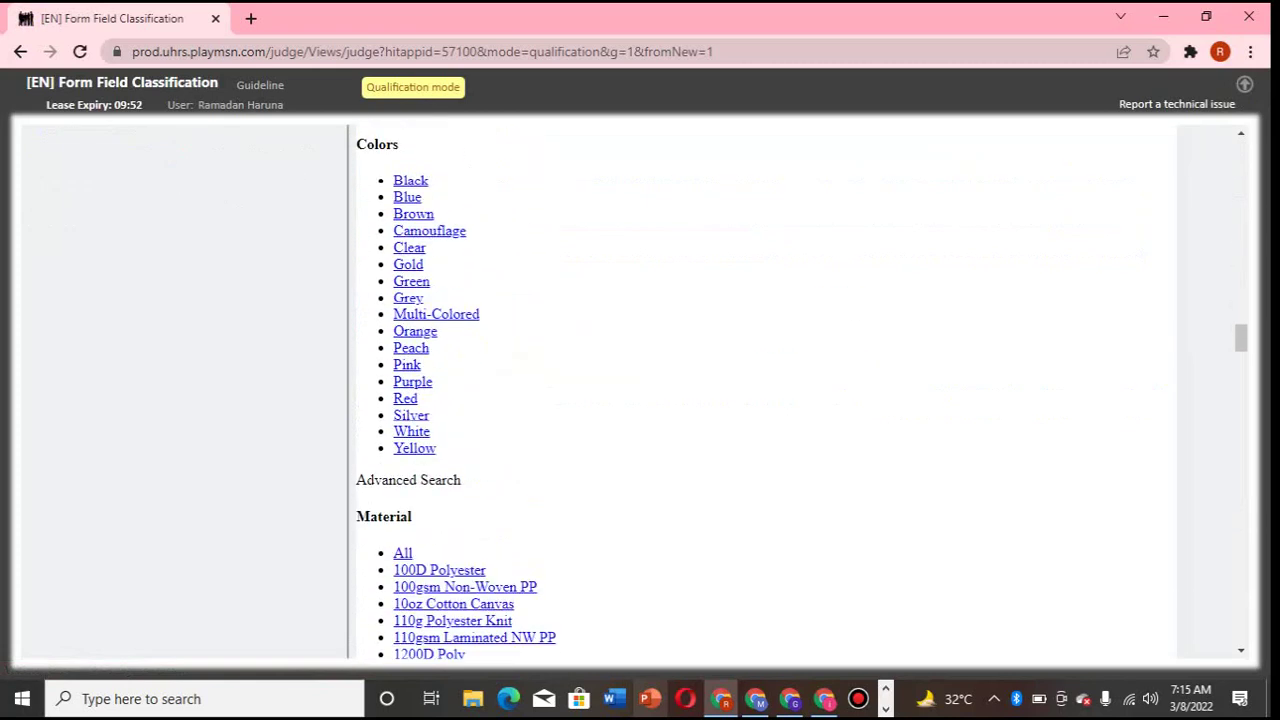
left_click_drag(1240, 341, 1146, 570)
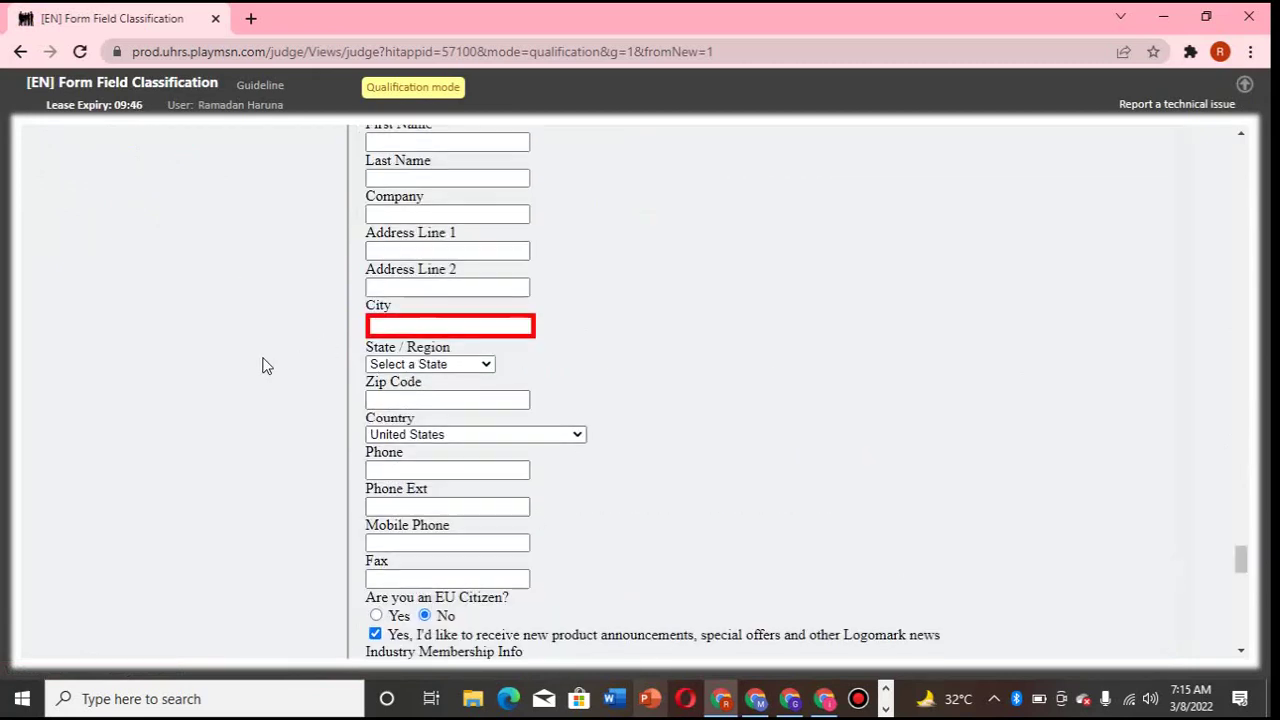
scroll(266, 343, "up", 15)
scroll(280, 300, "up", 20)
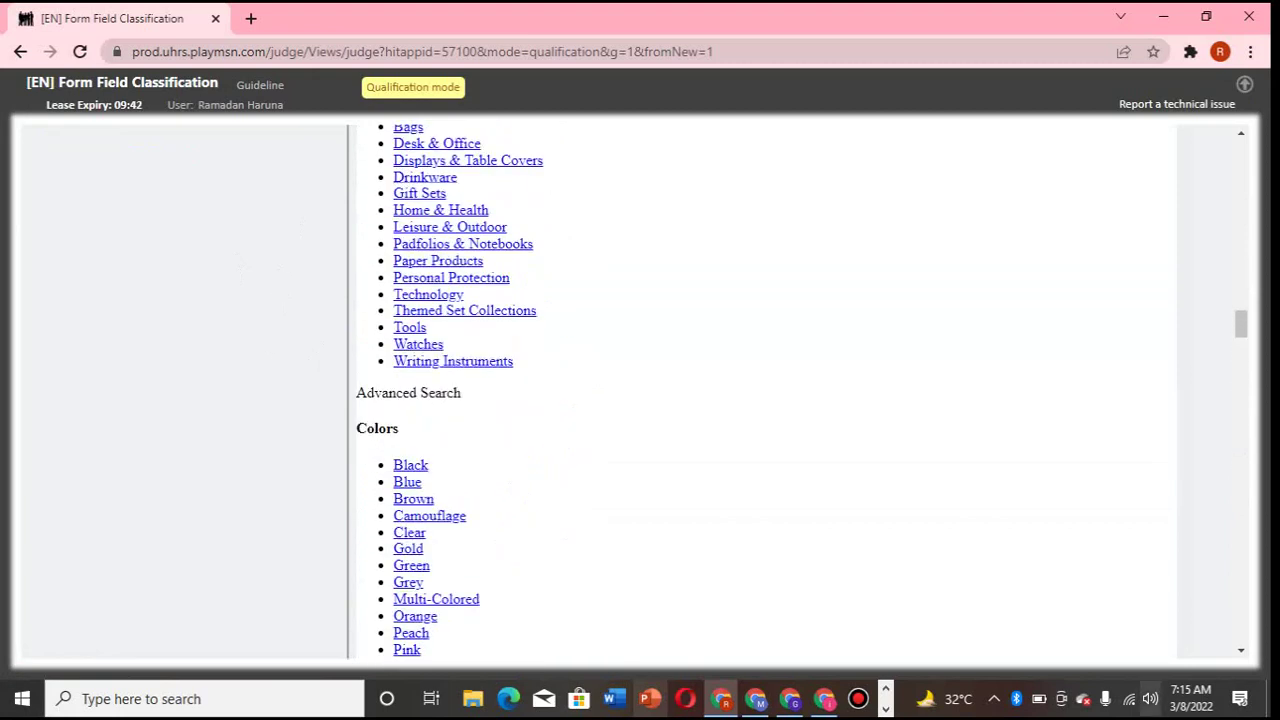
left_click_drag(1253, 313, 1248, 150)
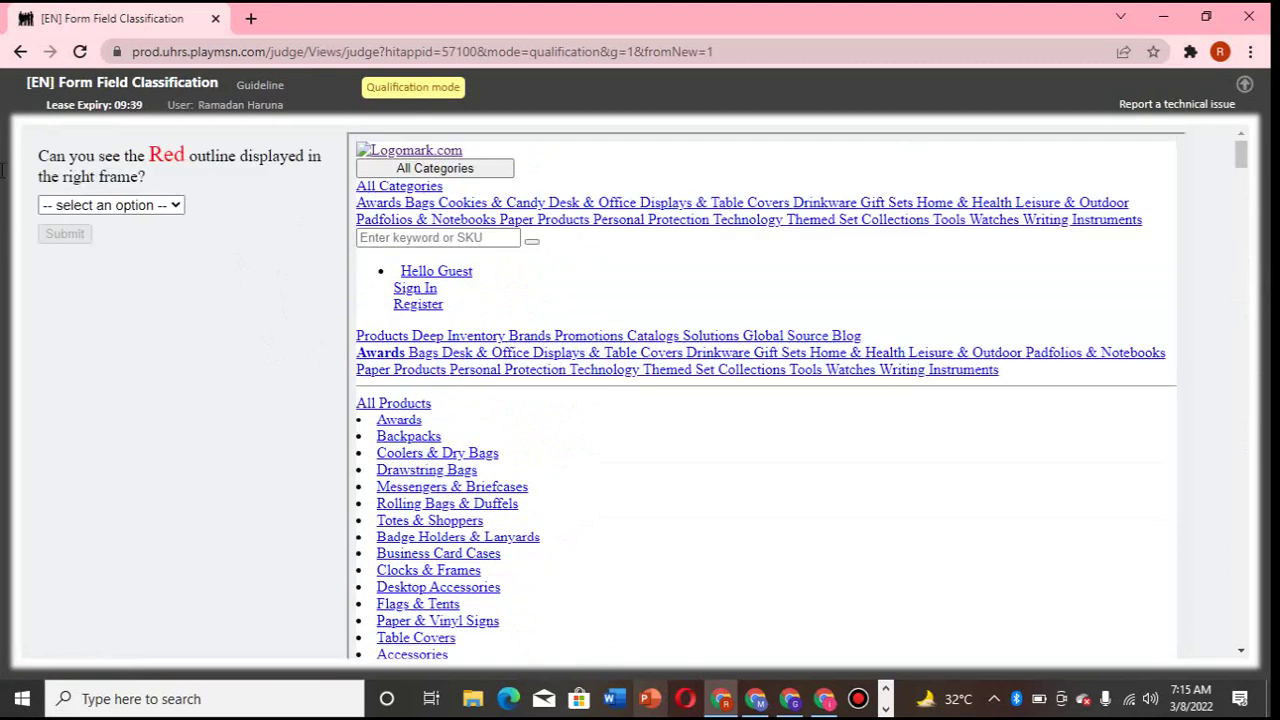
left_click(172, 205)
left_click(129, 259)
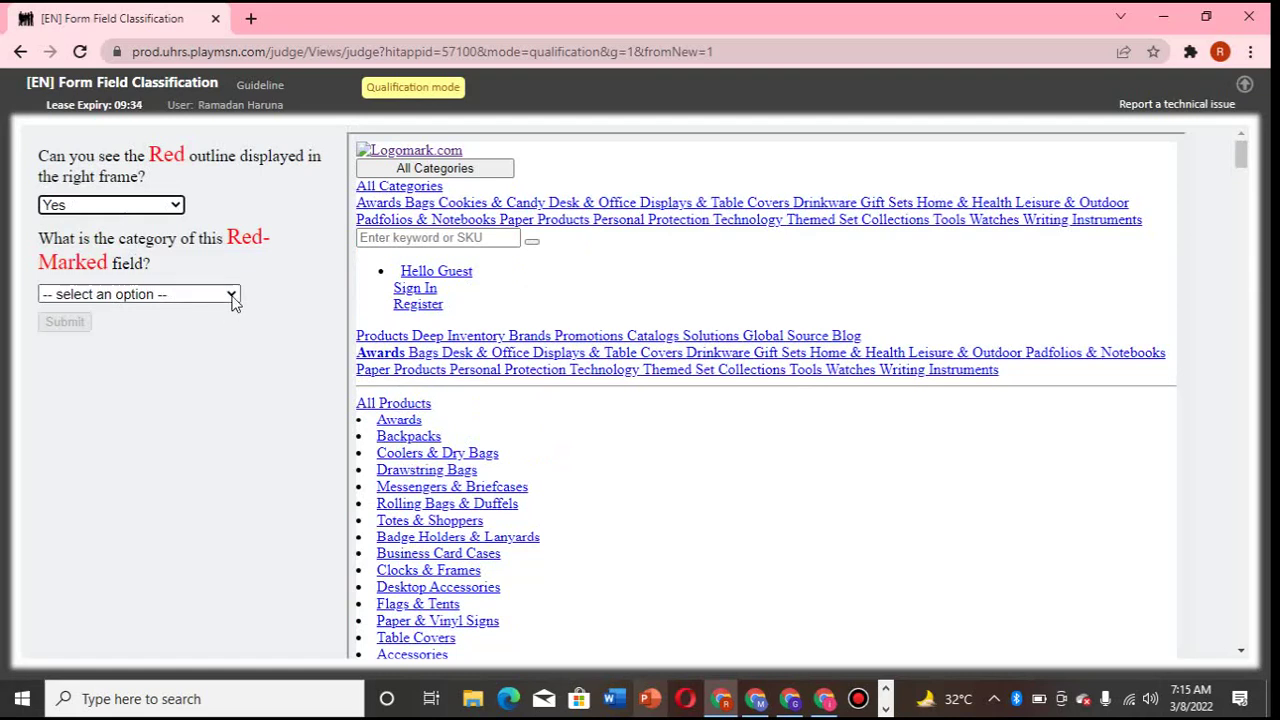
left_click(183, 296)
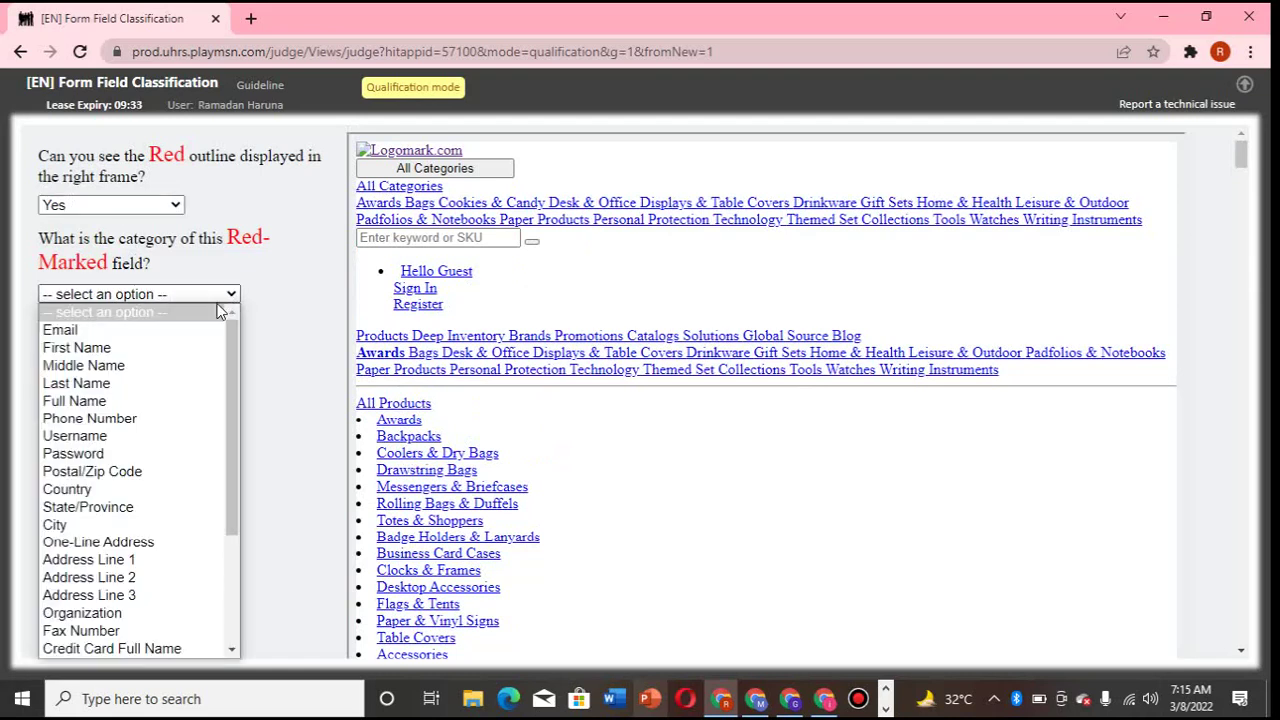
left_click(50, 527)
left_click(68, 320)
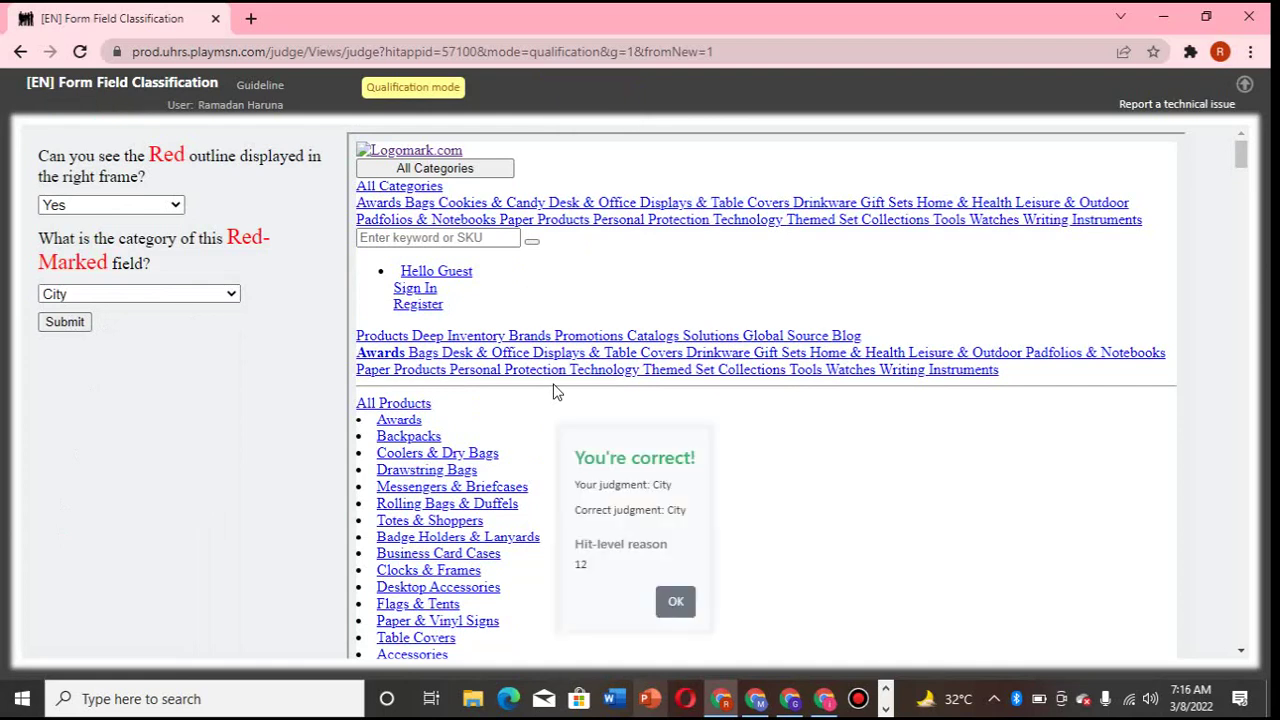
left_click(693, 618)
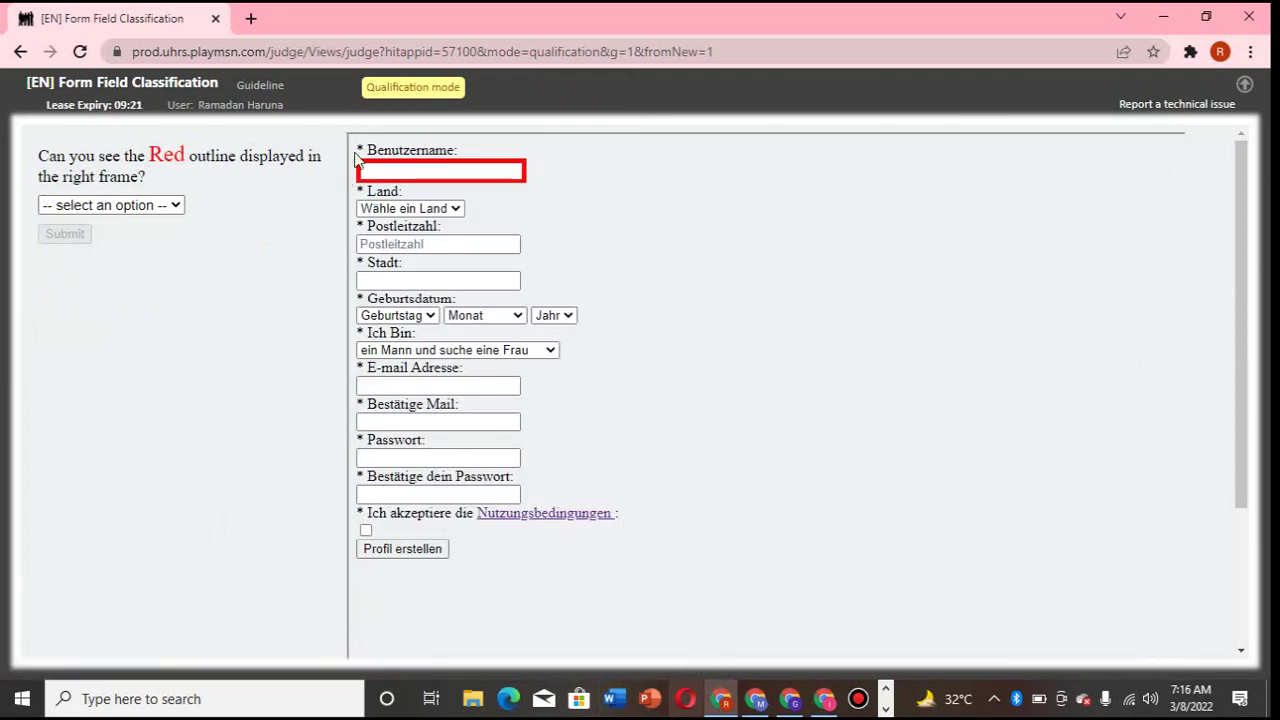
Search Google for the selected German label 'Benutzername:'.
left_click_drag(368, 149, 456, 149)
right_click(456, 149)
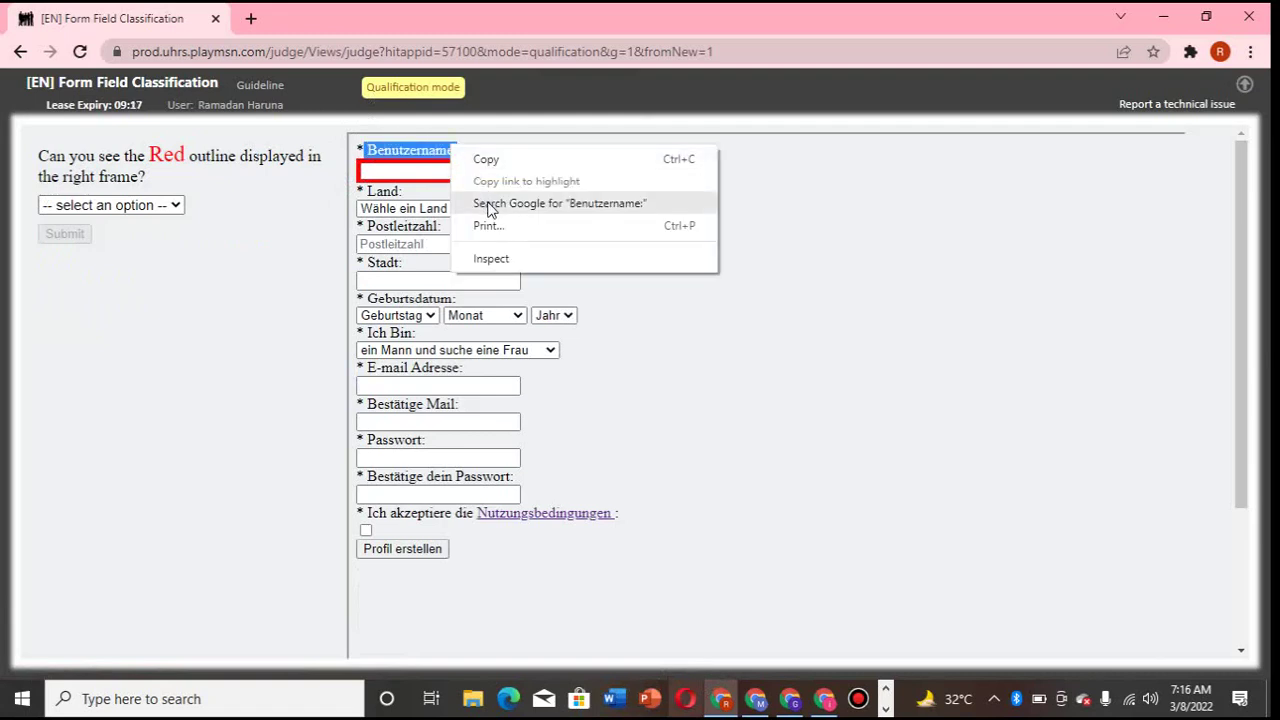
left_click(486, 203)
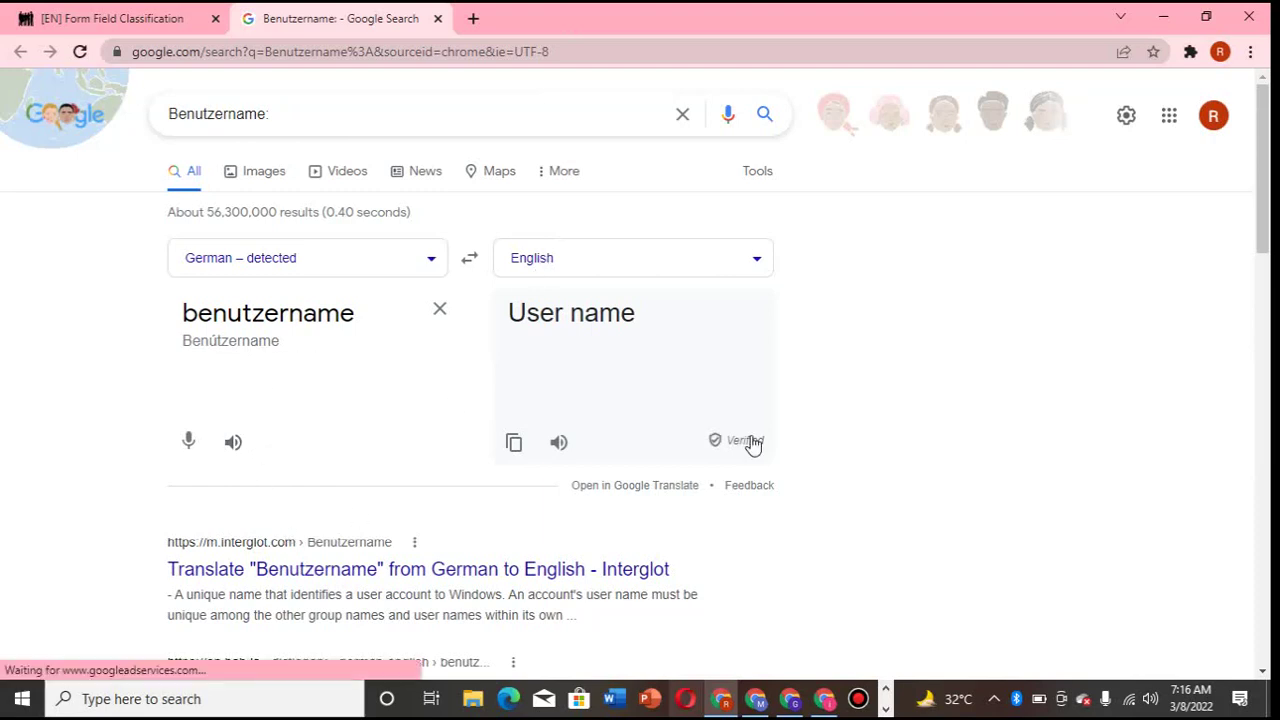
scroll(146, 455, "down", 2)
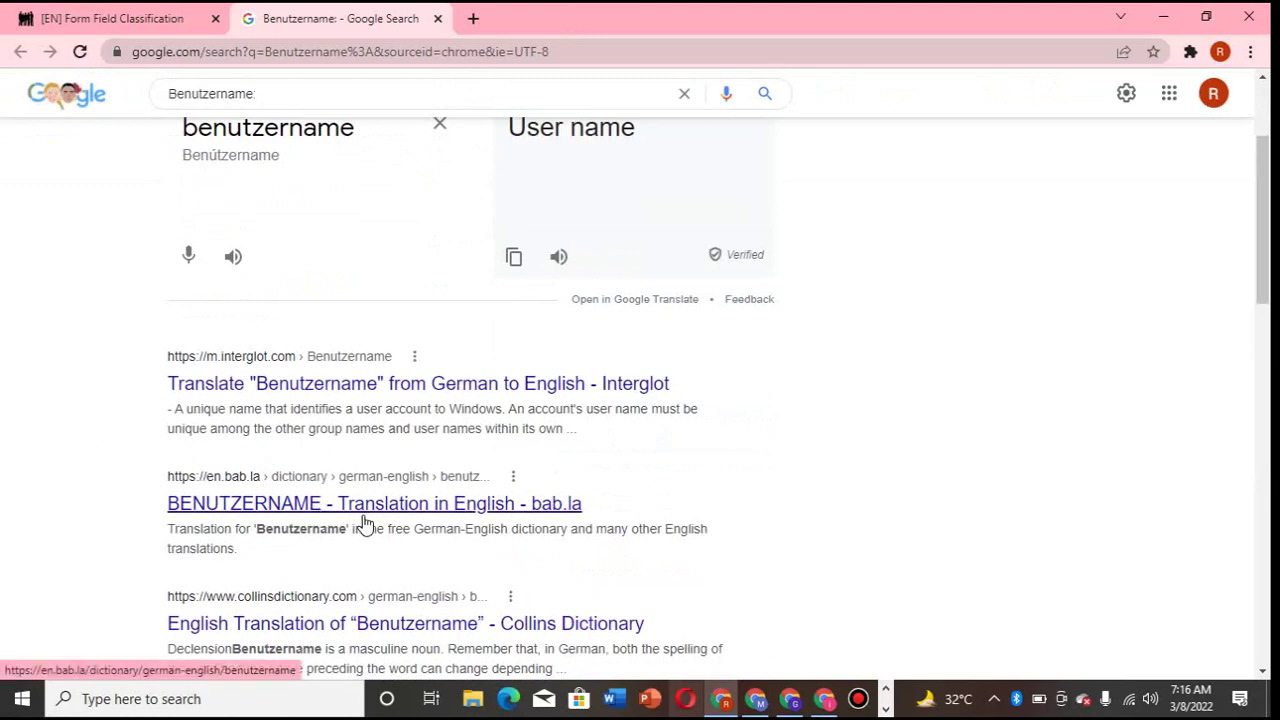
left_click(514, 478)
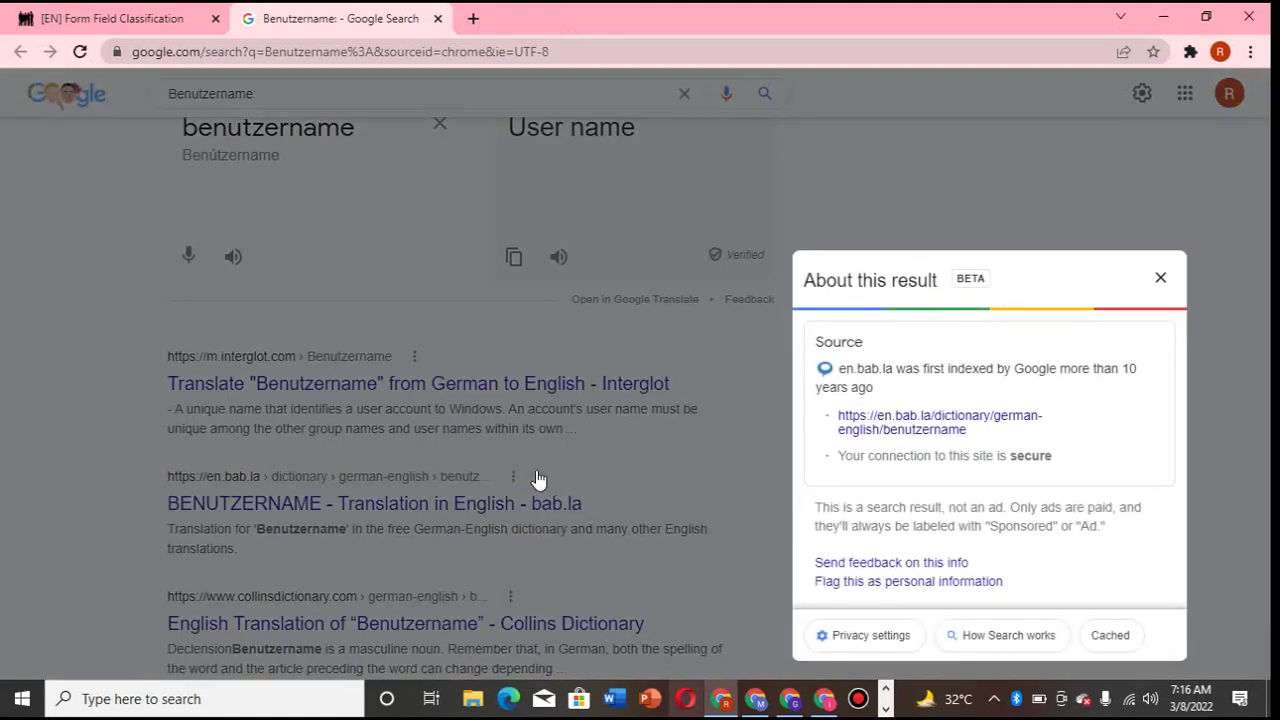
left_click(1160, 281)
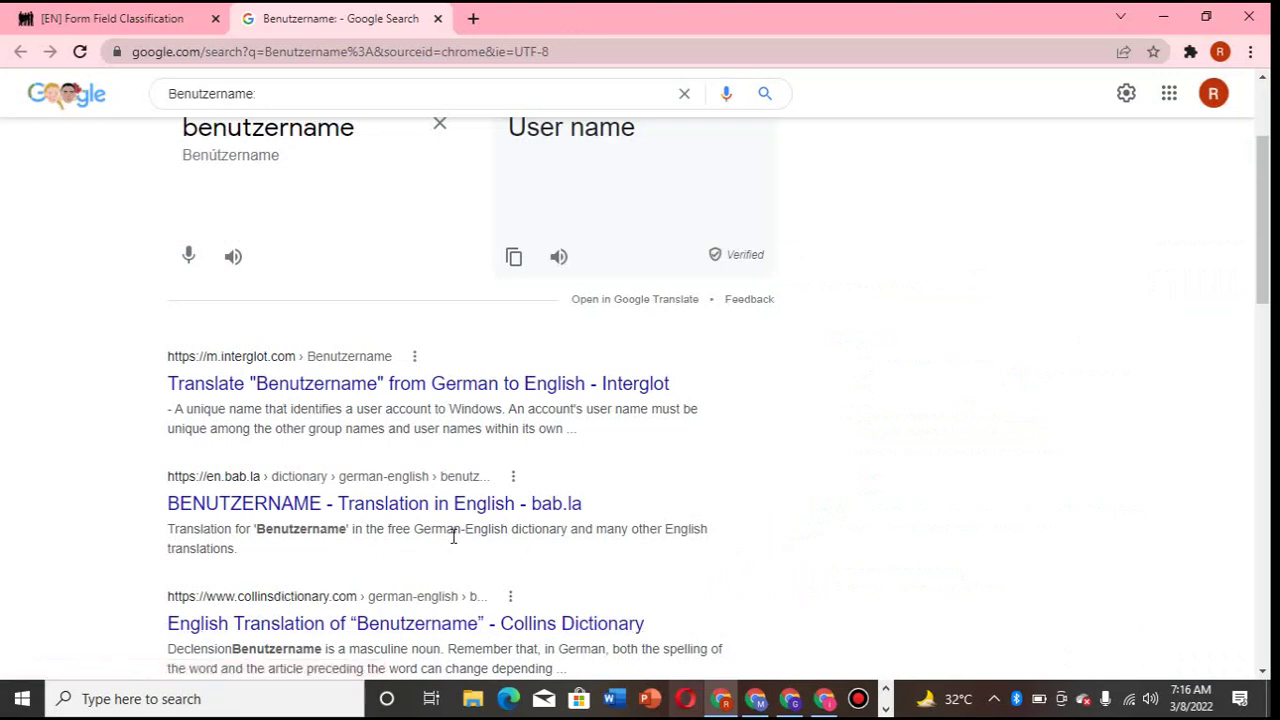
Back on the task, answer Yes and submit Username as the Benutzername field's category.
left_click(93, 20)
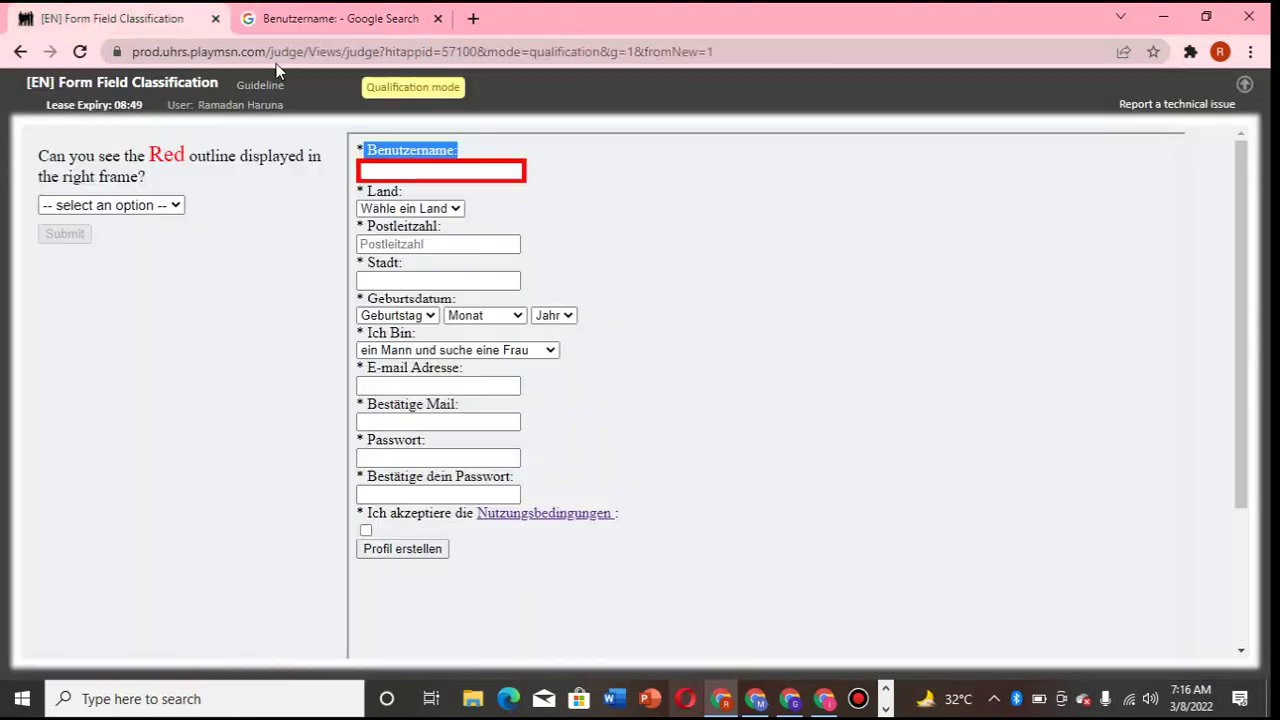
left_click(172, 206)
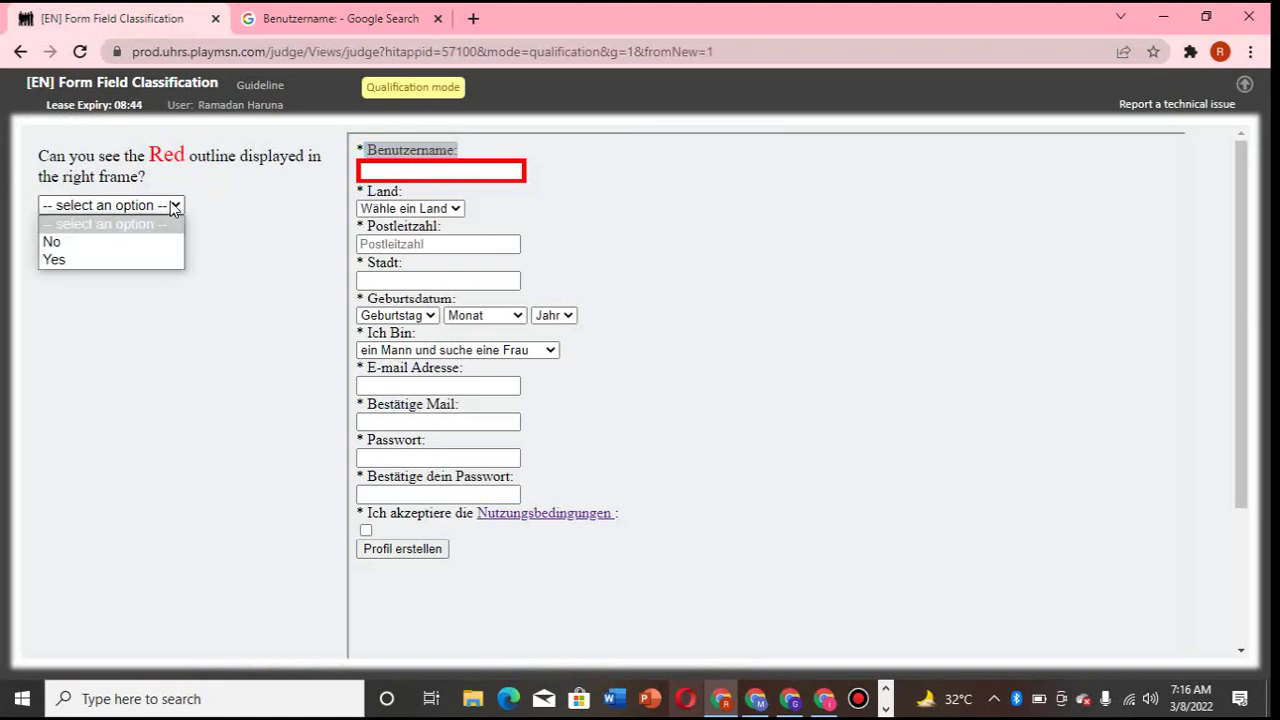
left_click(126, 259)
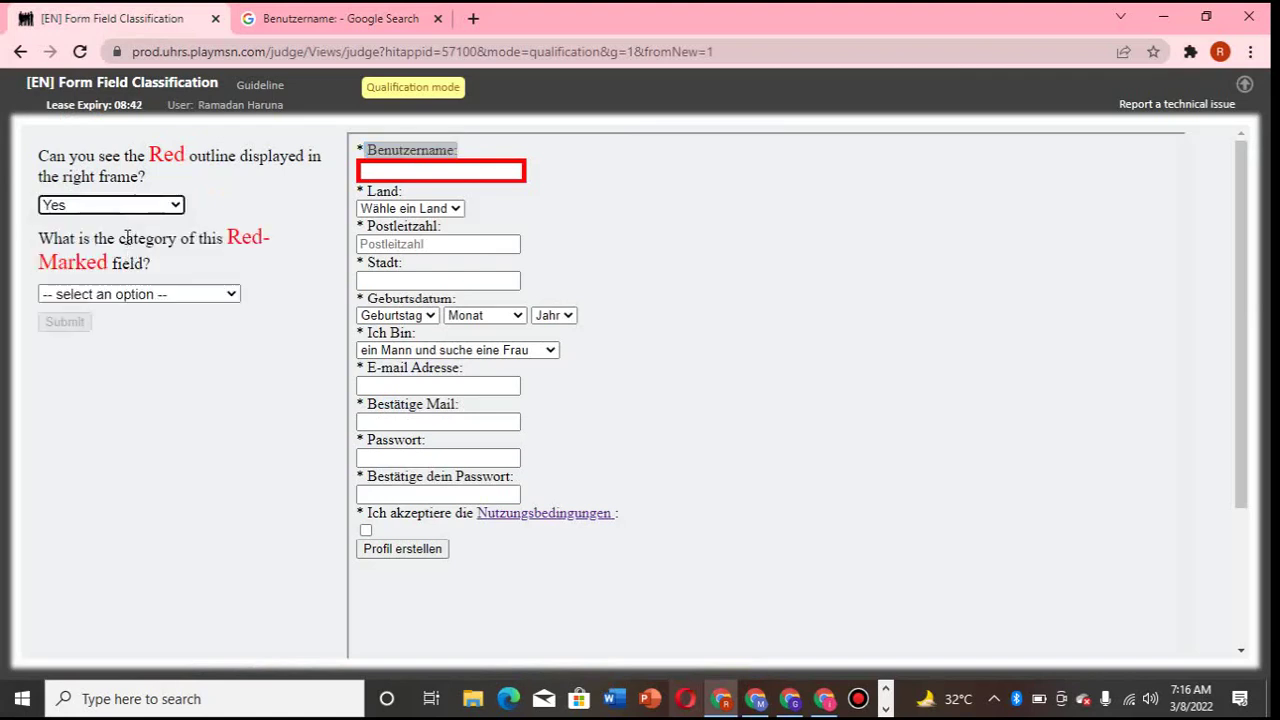
left_click(230, 295)
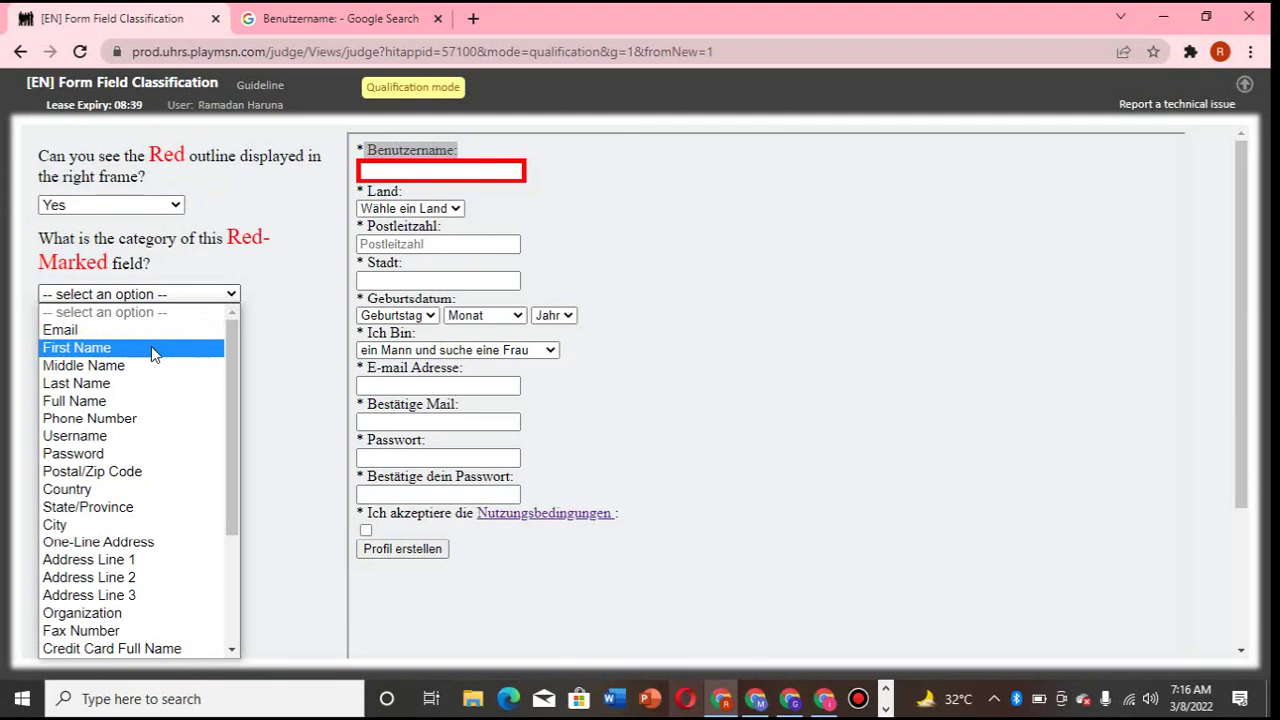
key("Up")
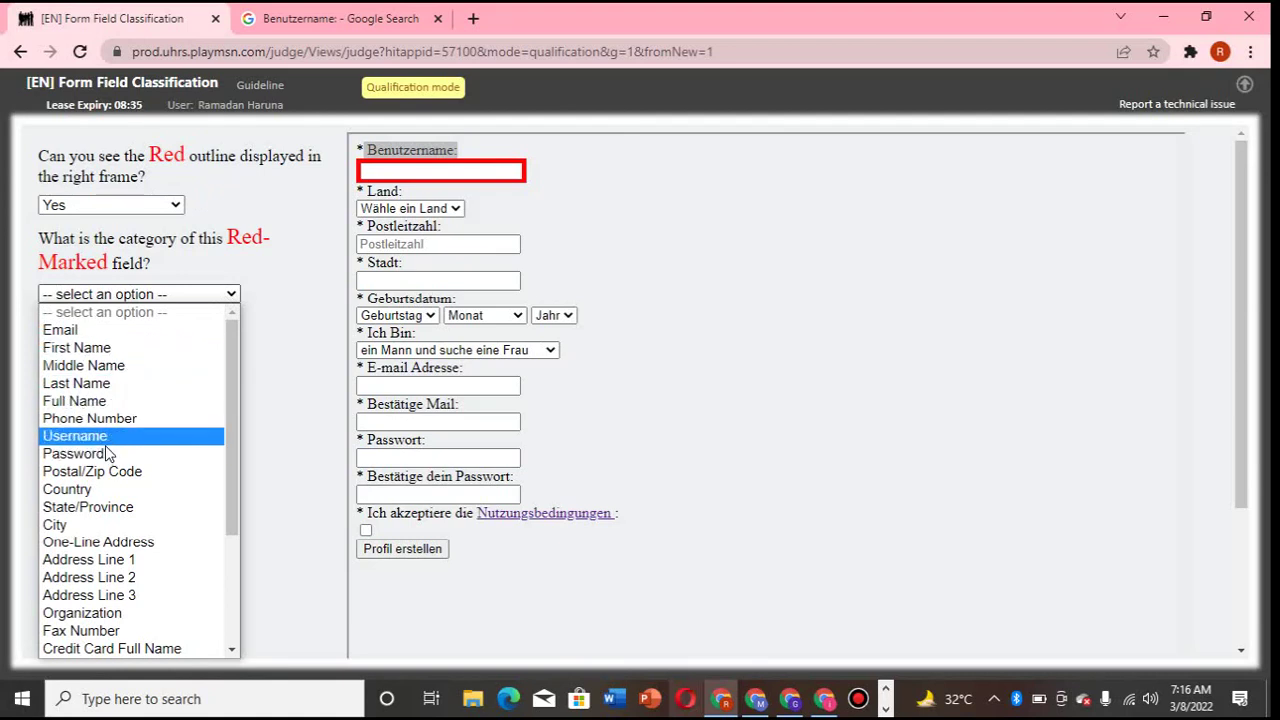
key("Return")
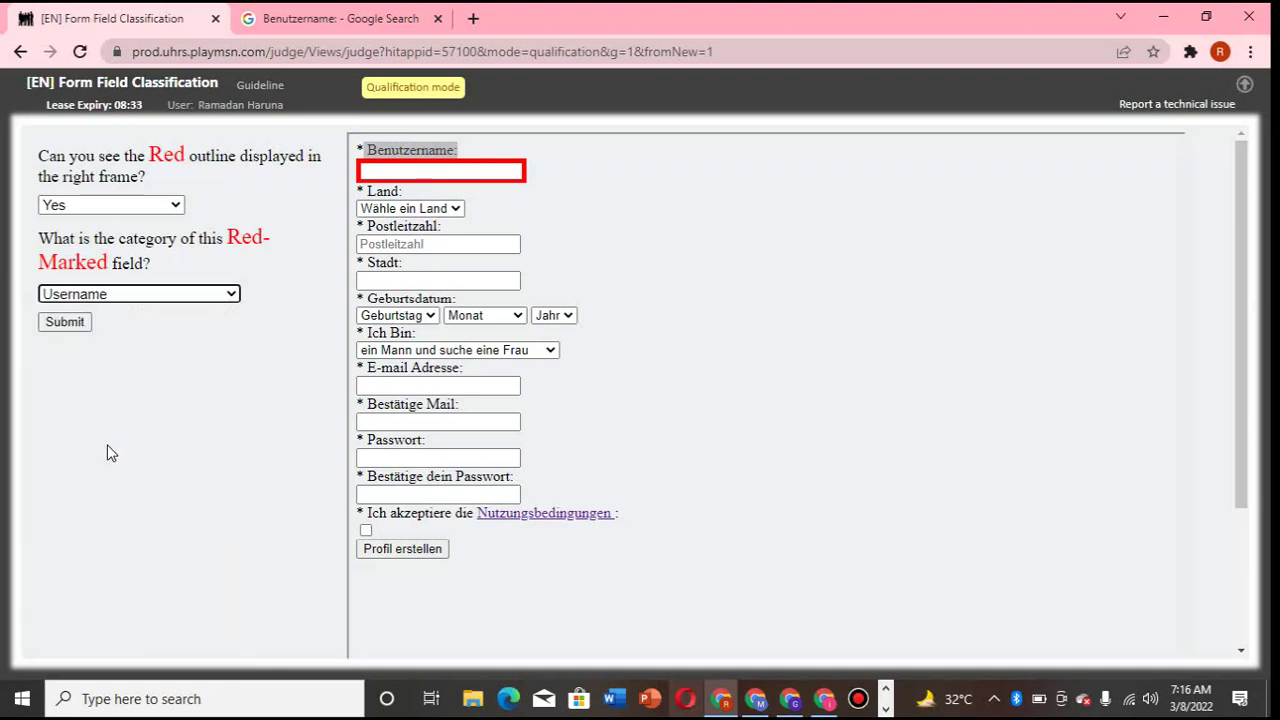
left_click(66, 322)
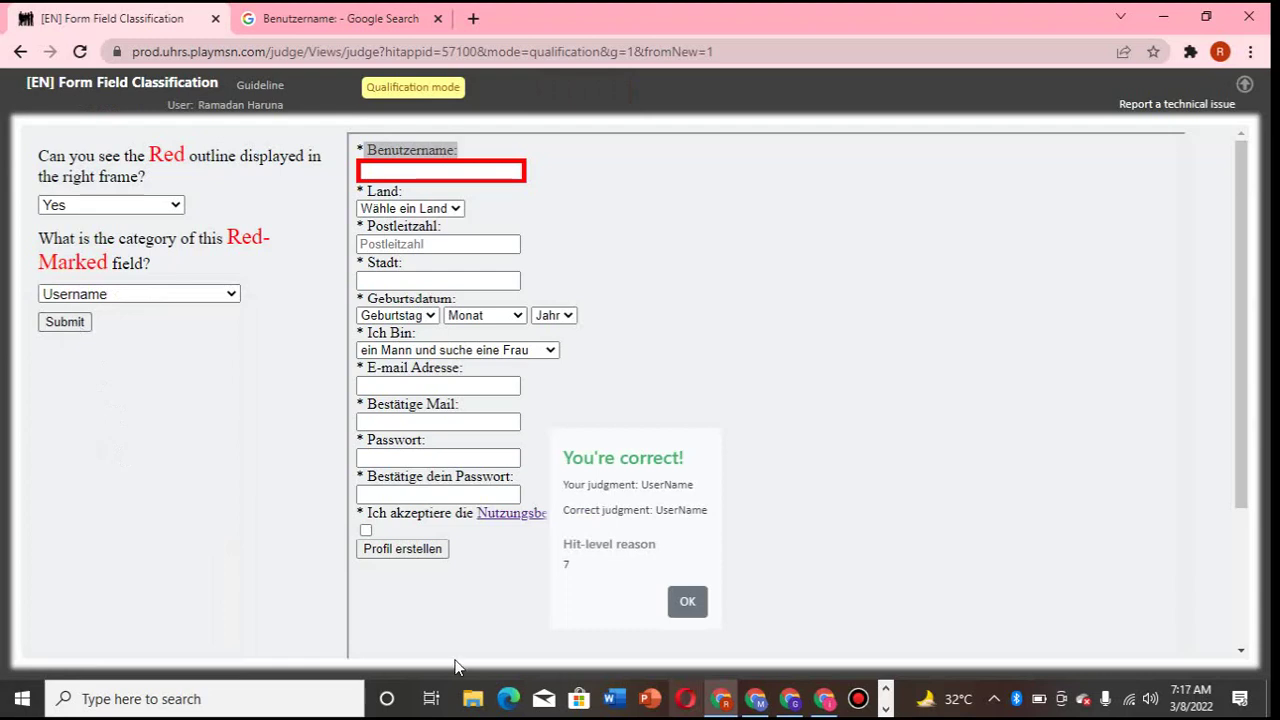
Accept the correct result, then search Google for the next question's 帳號 label.
left_click(700, 605)
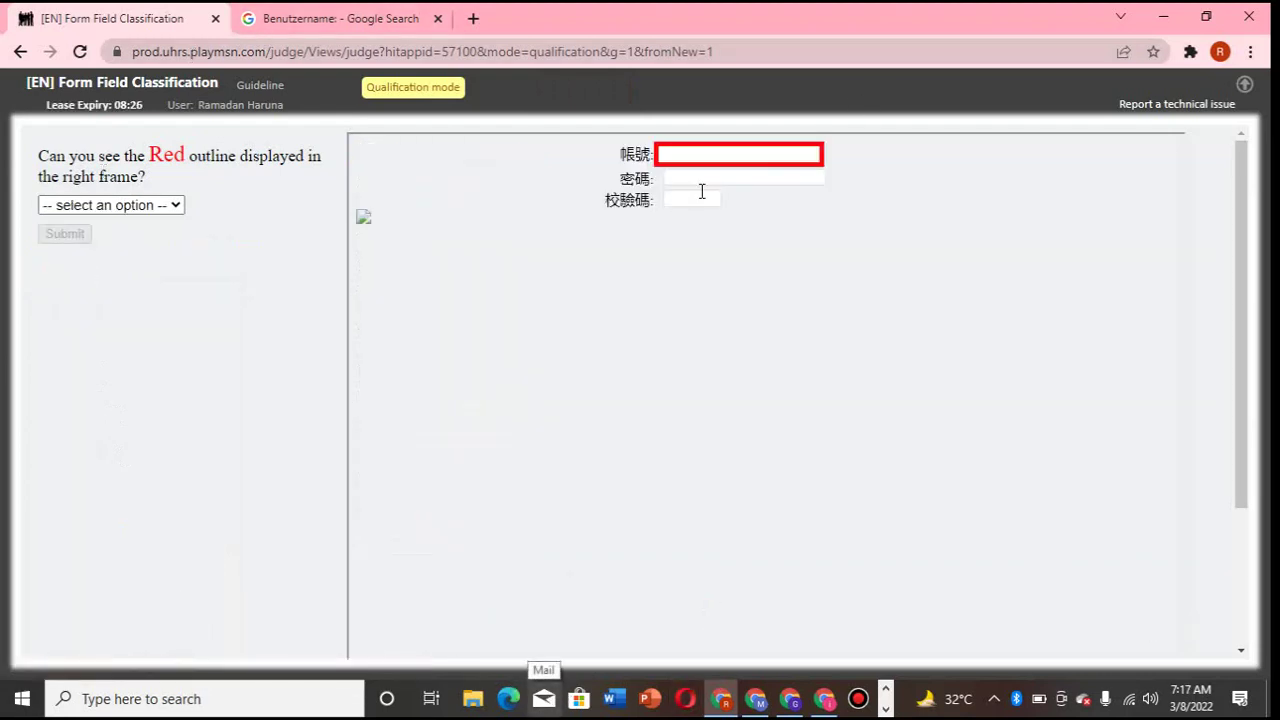
double_click(637, 150)
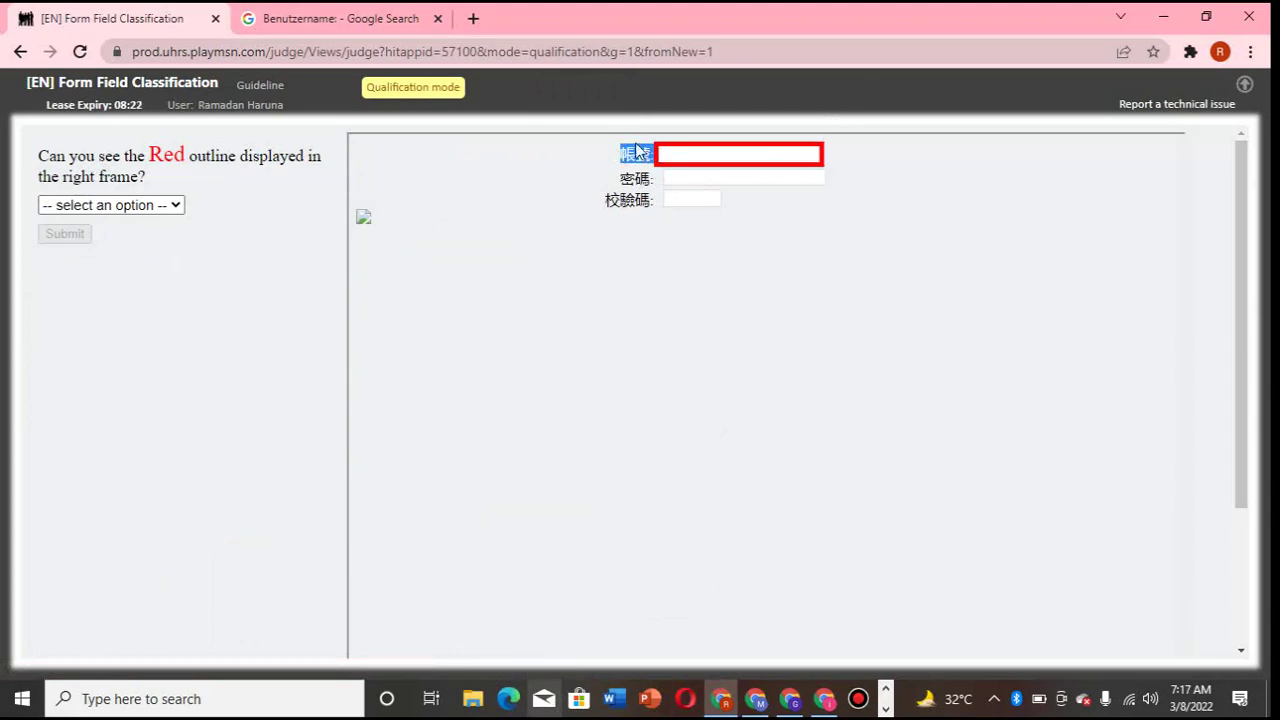
right_click(637, 150)
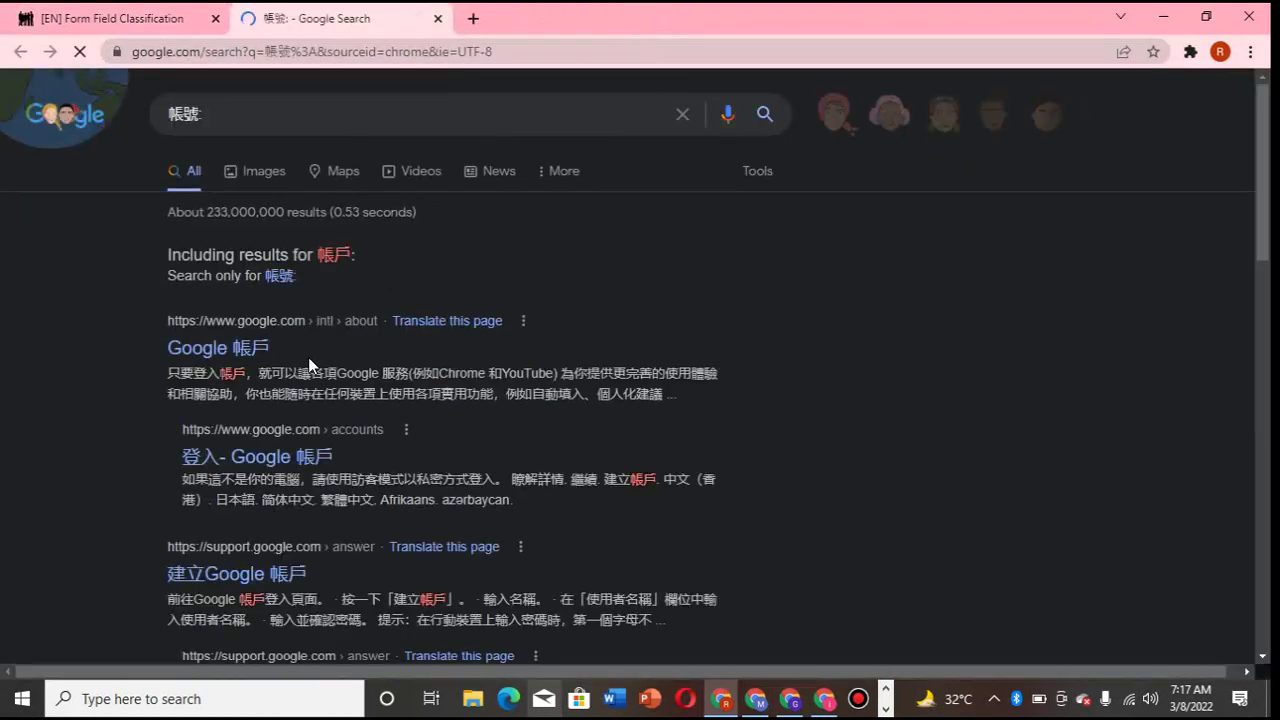
Open the Google 帳戶 search result translated into English.
scroll(272, 478, "down", 2)
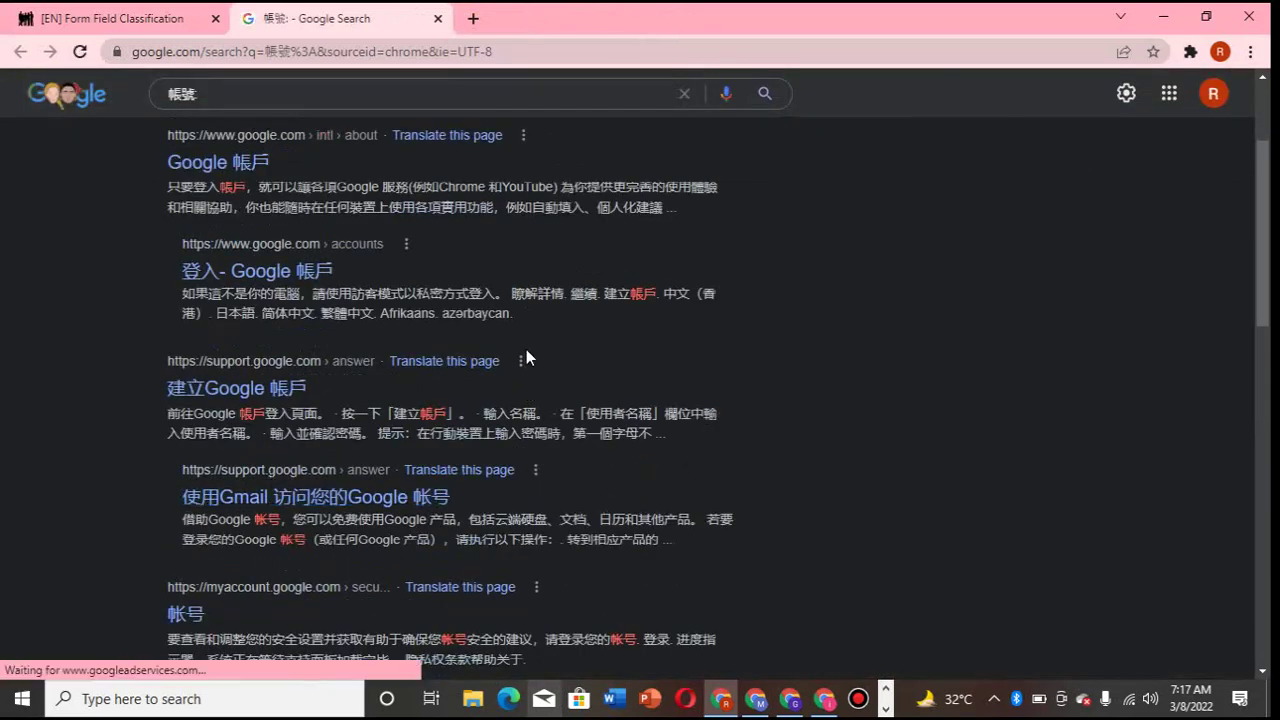
left_click(500, 136)
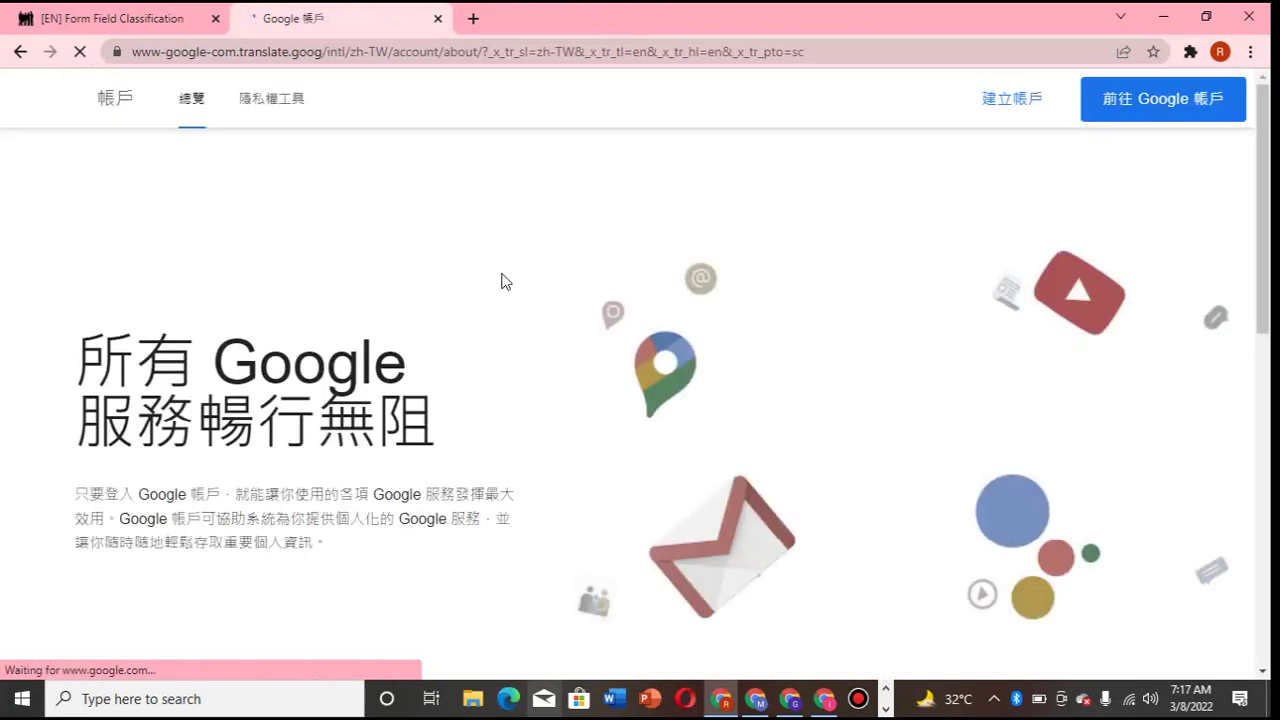
Read through the translated Google Account overview page.
scroll(500, 297, "down", 4)
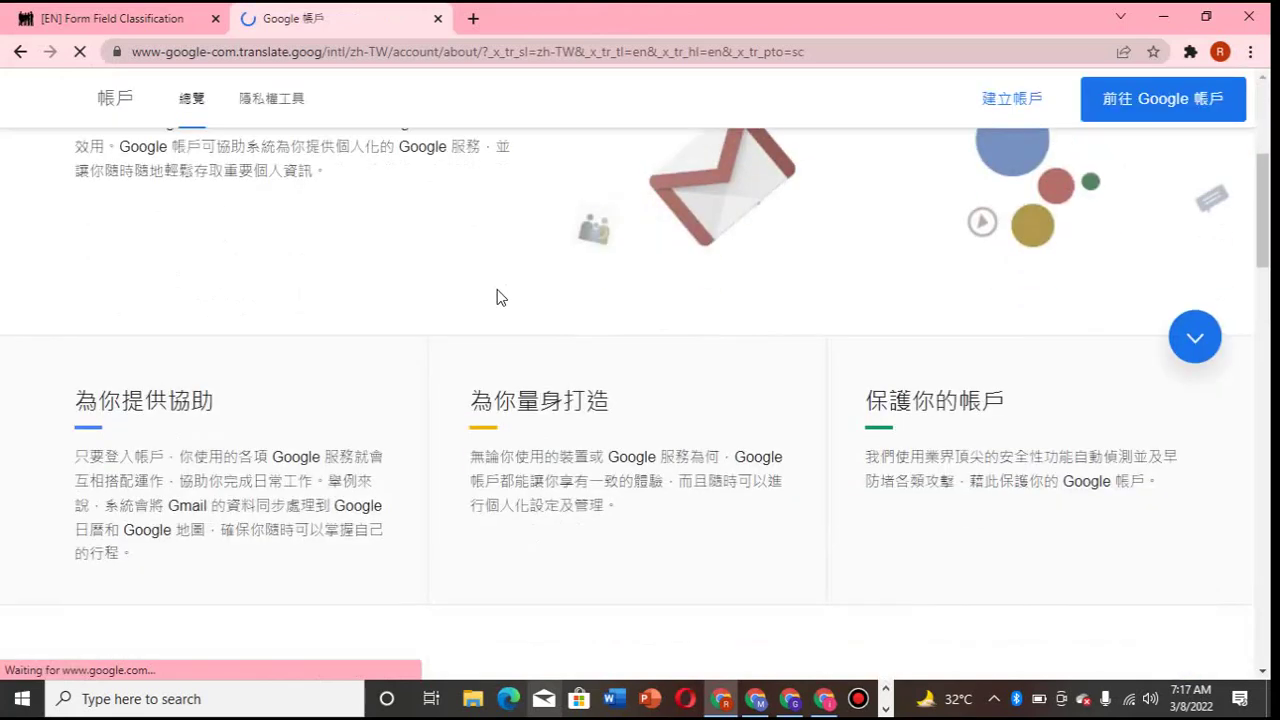
scroll(450, 271, "up", 3)
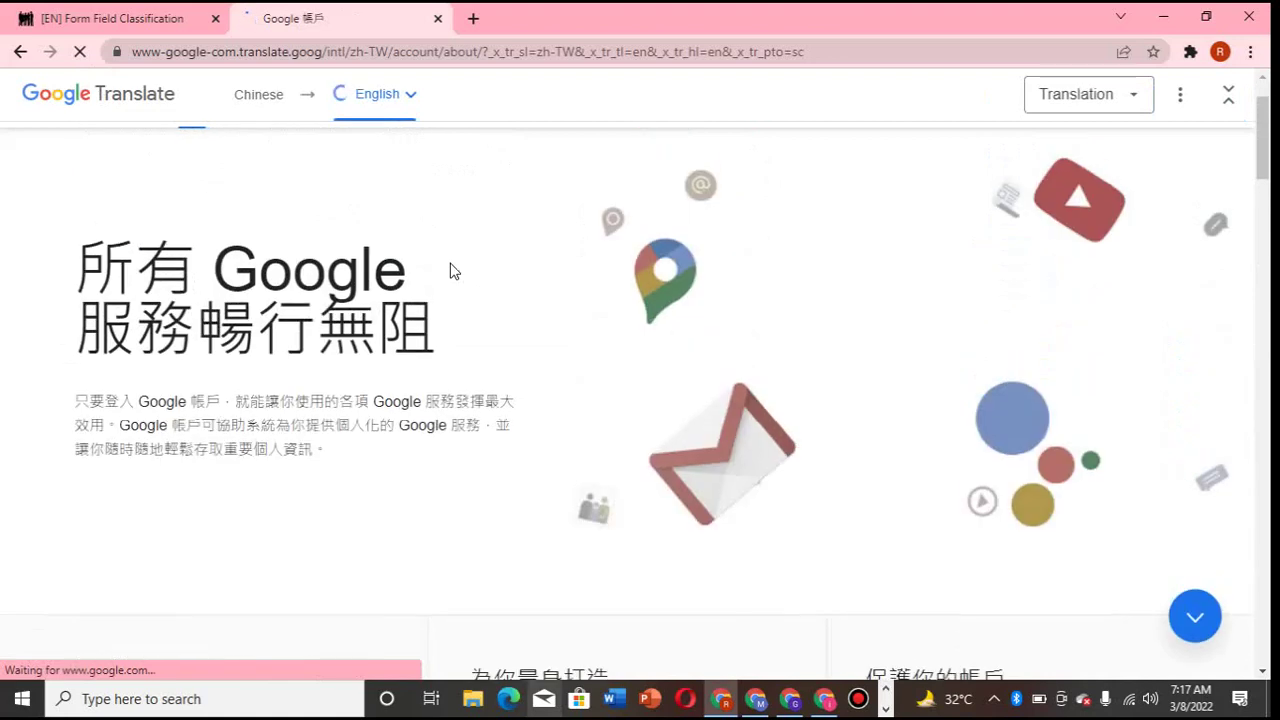
scroll(450, 271, "up", 1)
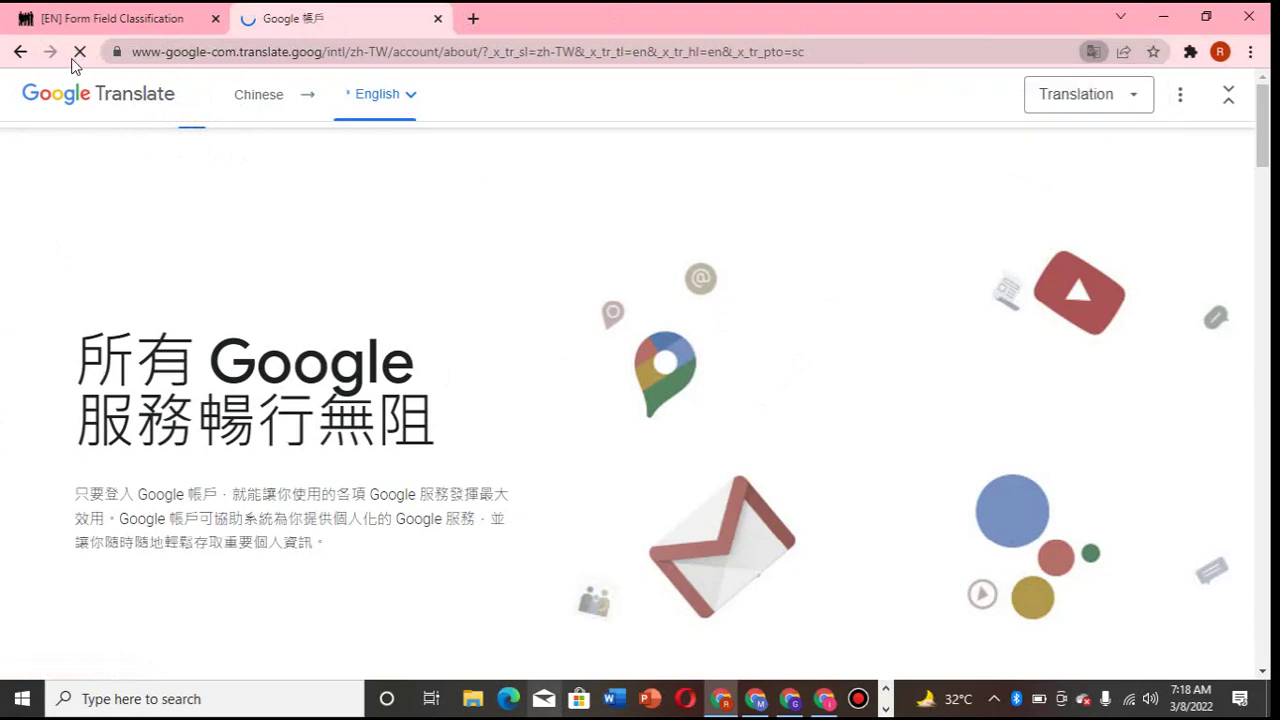
scroll(291, 391, "down", 10)
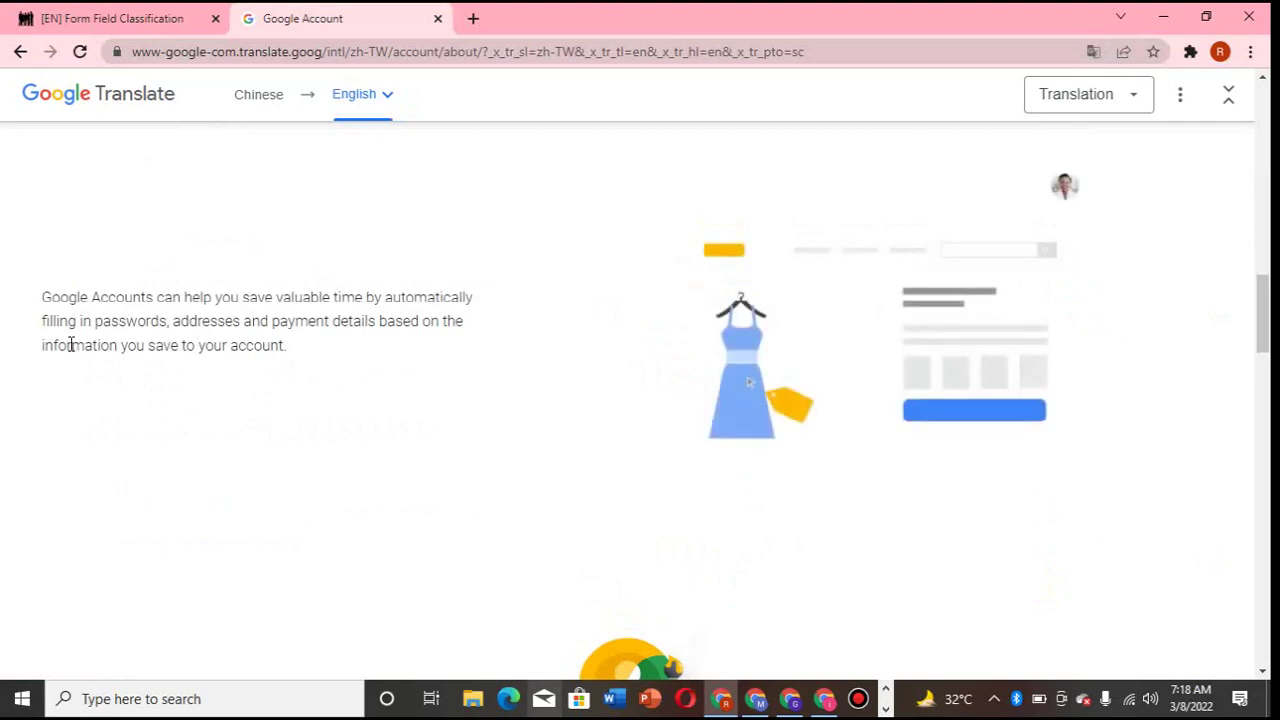
Translate the 建立Google 帳戶 and 帳号 results, then return to the classification task.
mouse_move(475, 315)
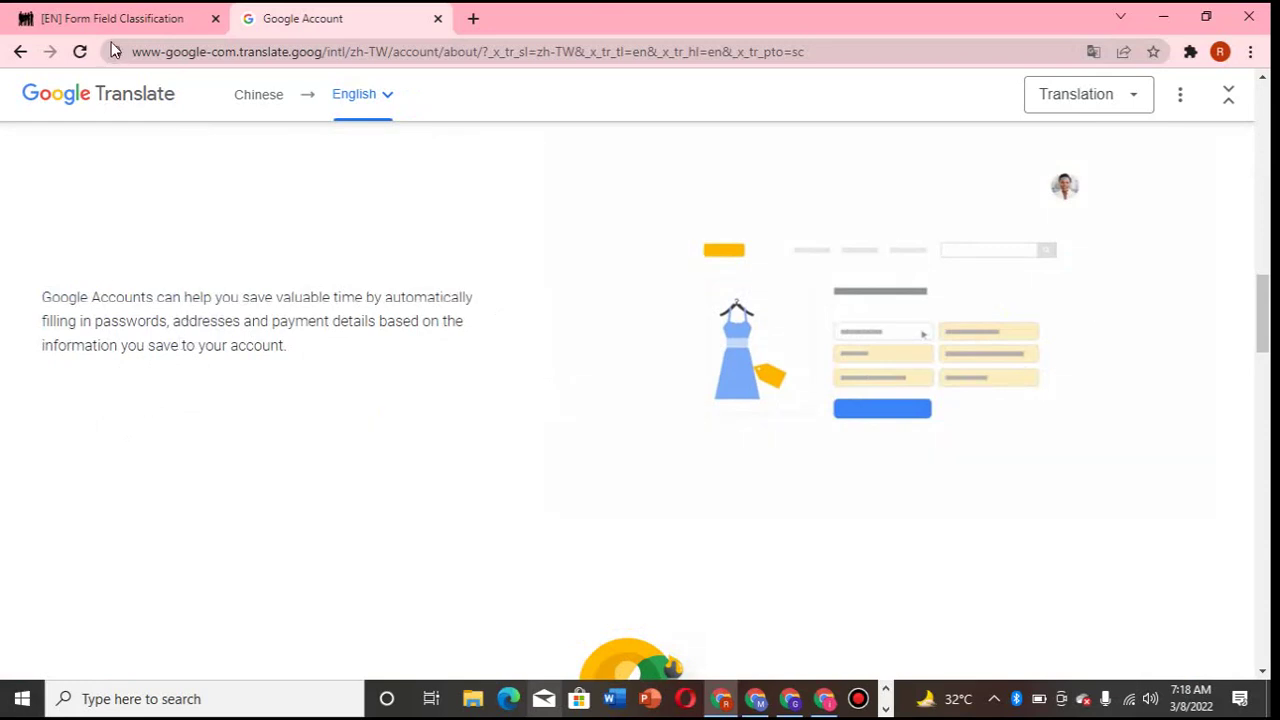
left_click(20, 52)
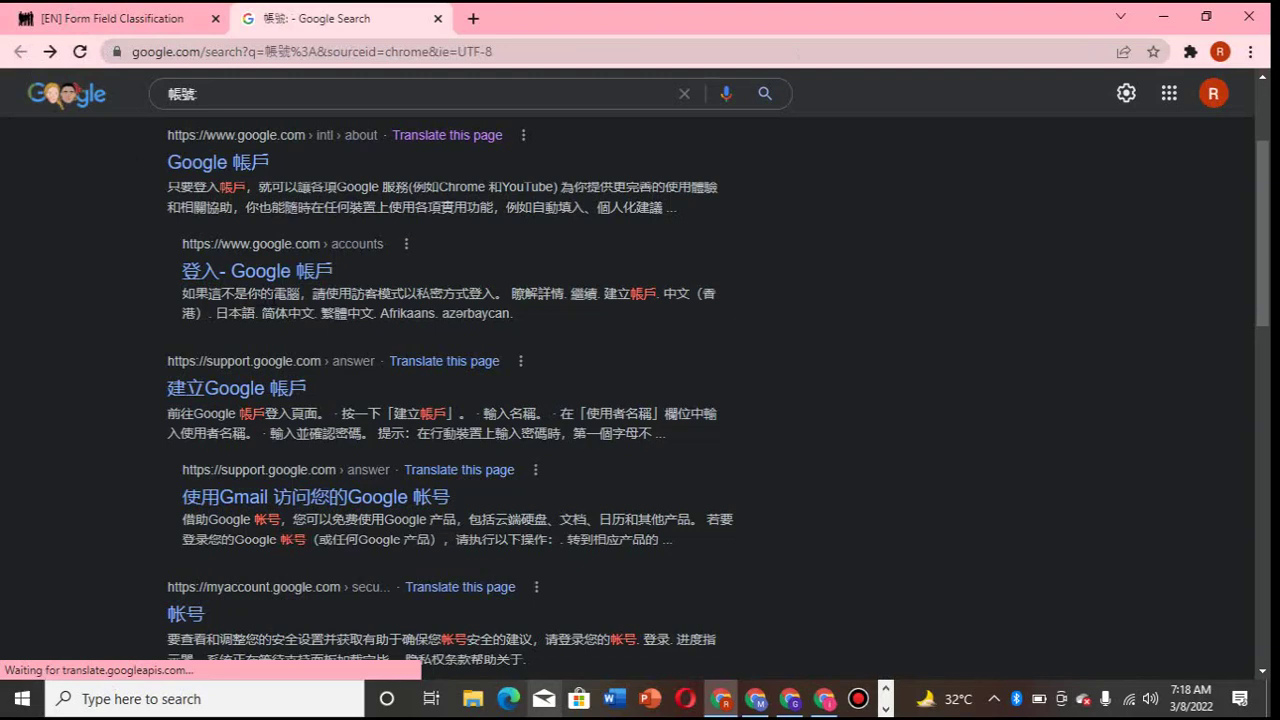
left_click(461, 364)
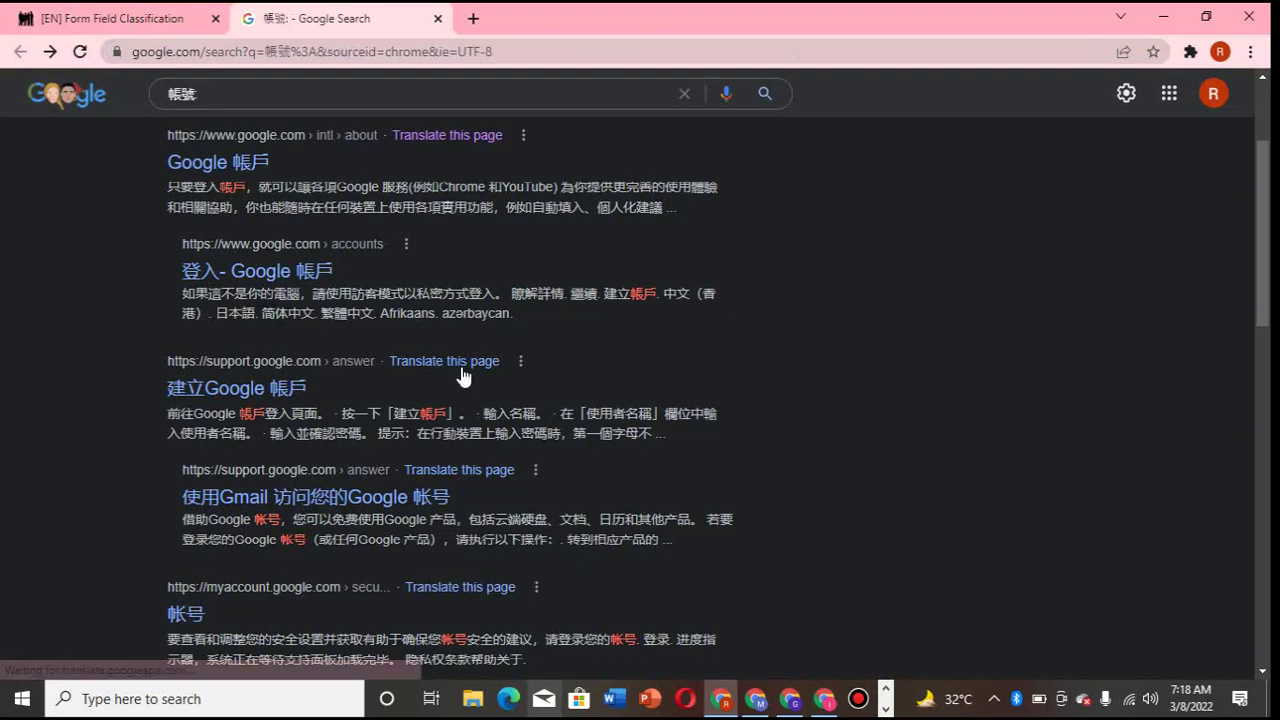
scroll(470, 586, "down", 1)
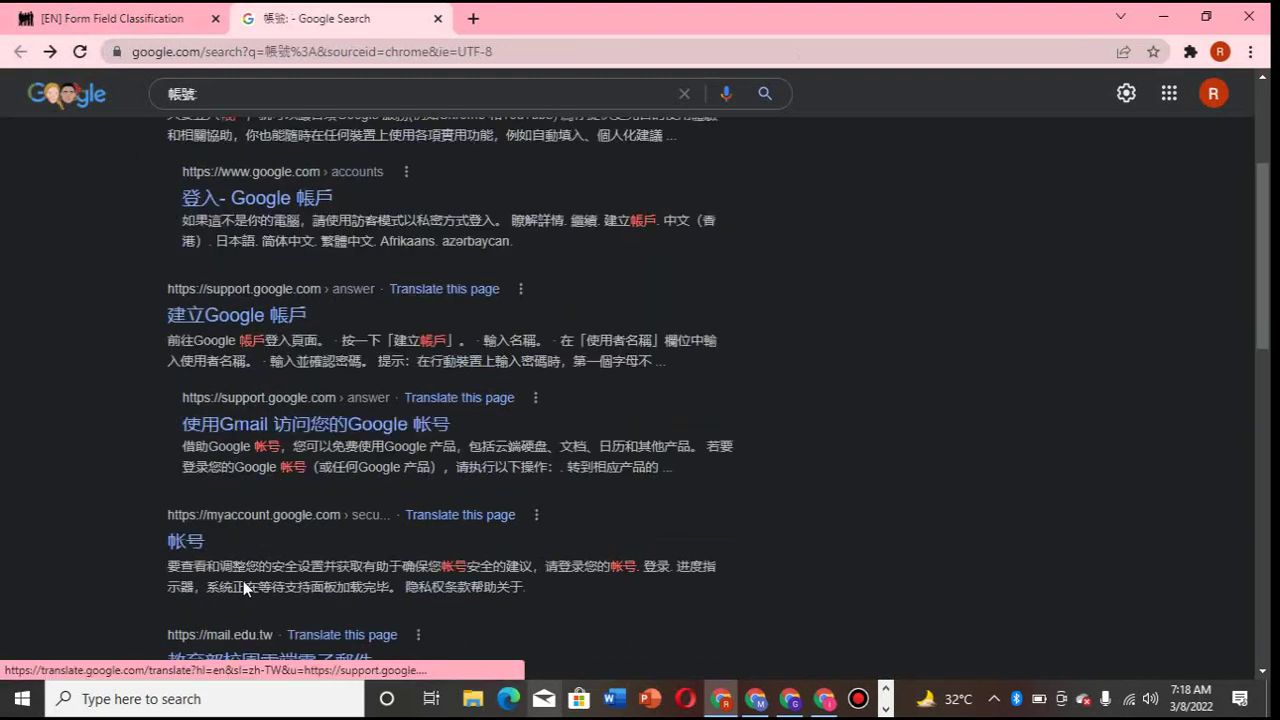
left_click(466, 497)
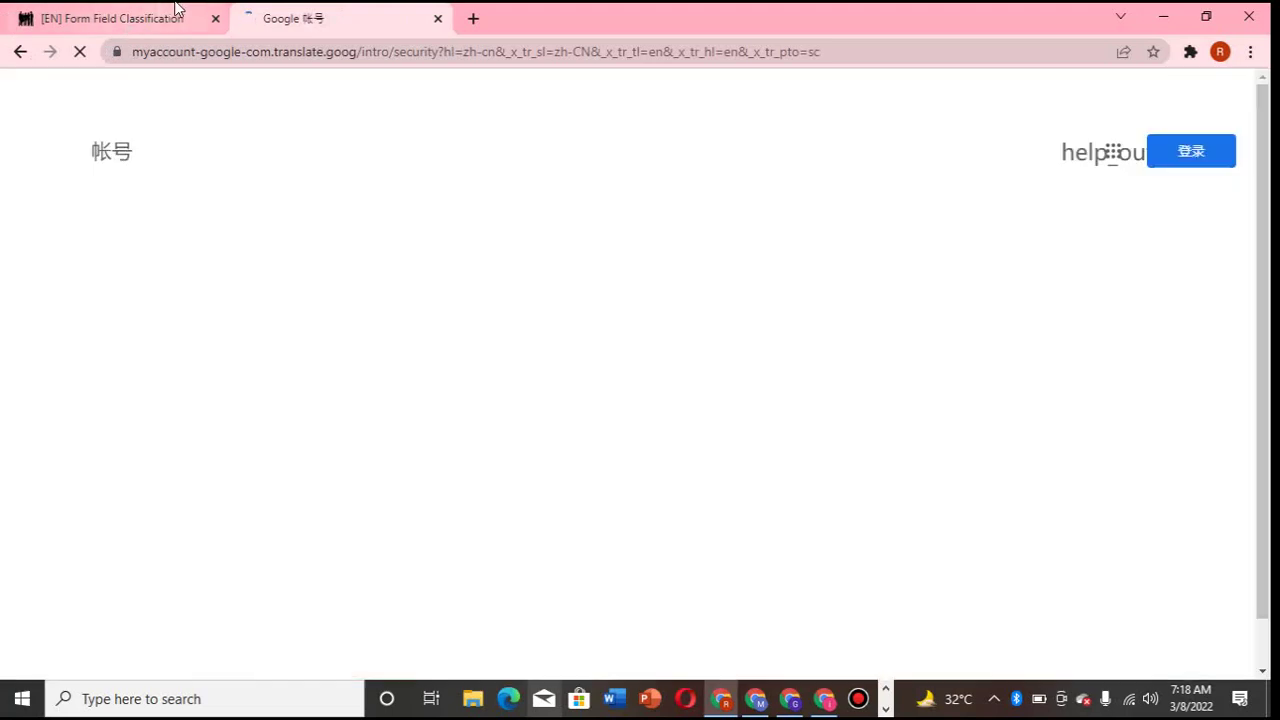
left_click(176, 10)
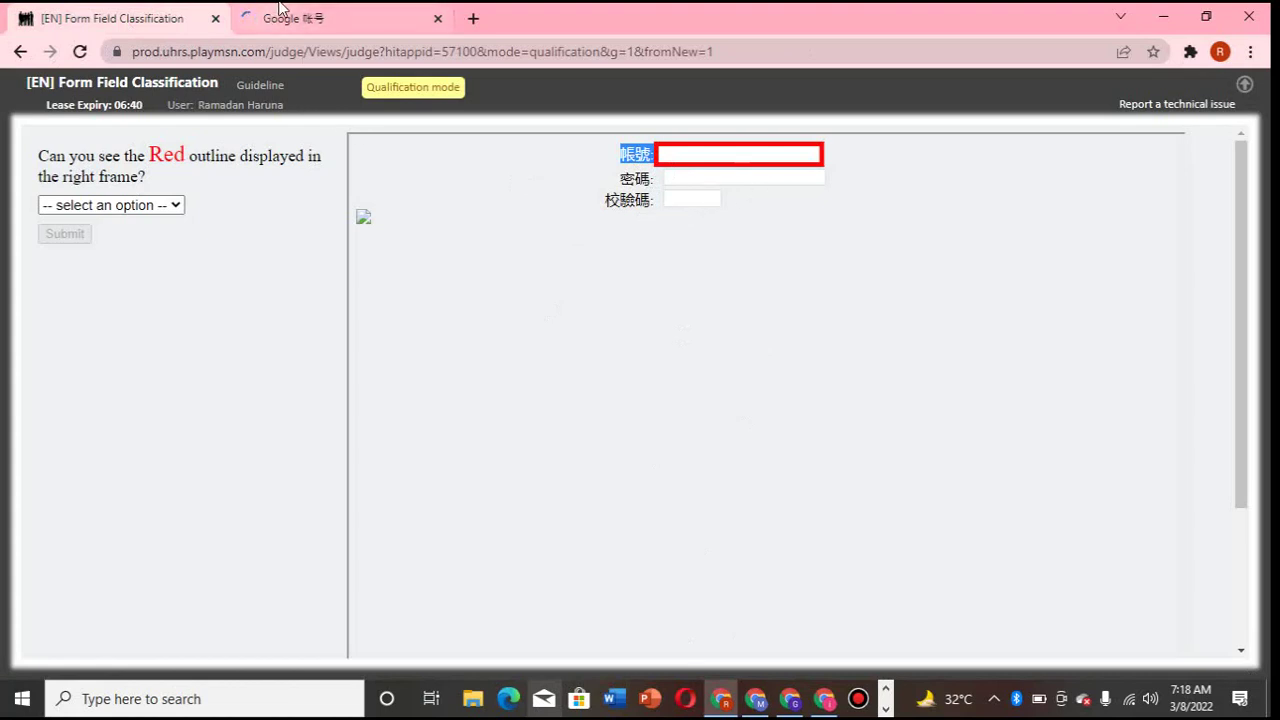
Answer Yes and classify the 帳號 field as Username, correcting an initial Password pick, then submit and continue.
left_click(437, 18)
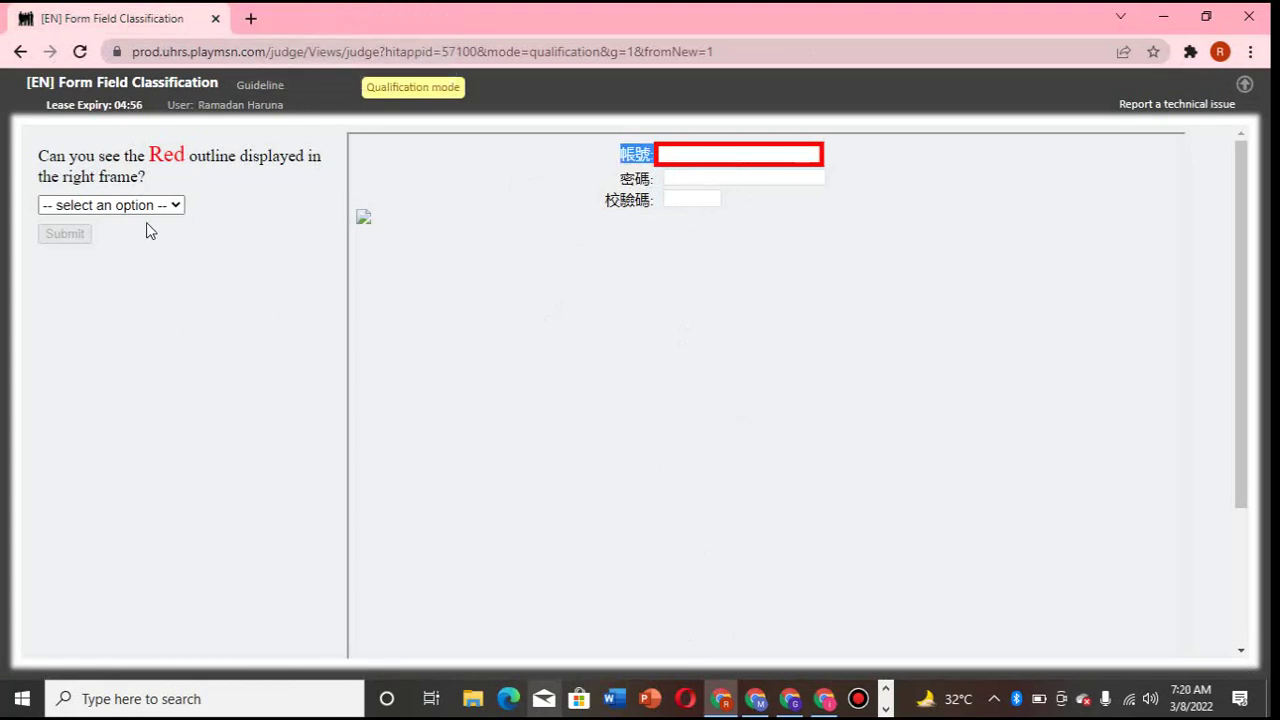
left_click(175, 205)
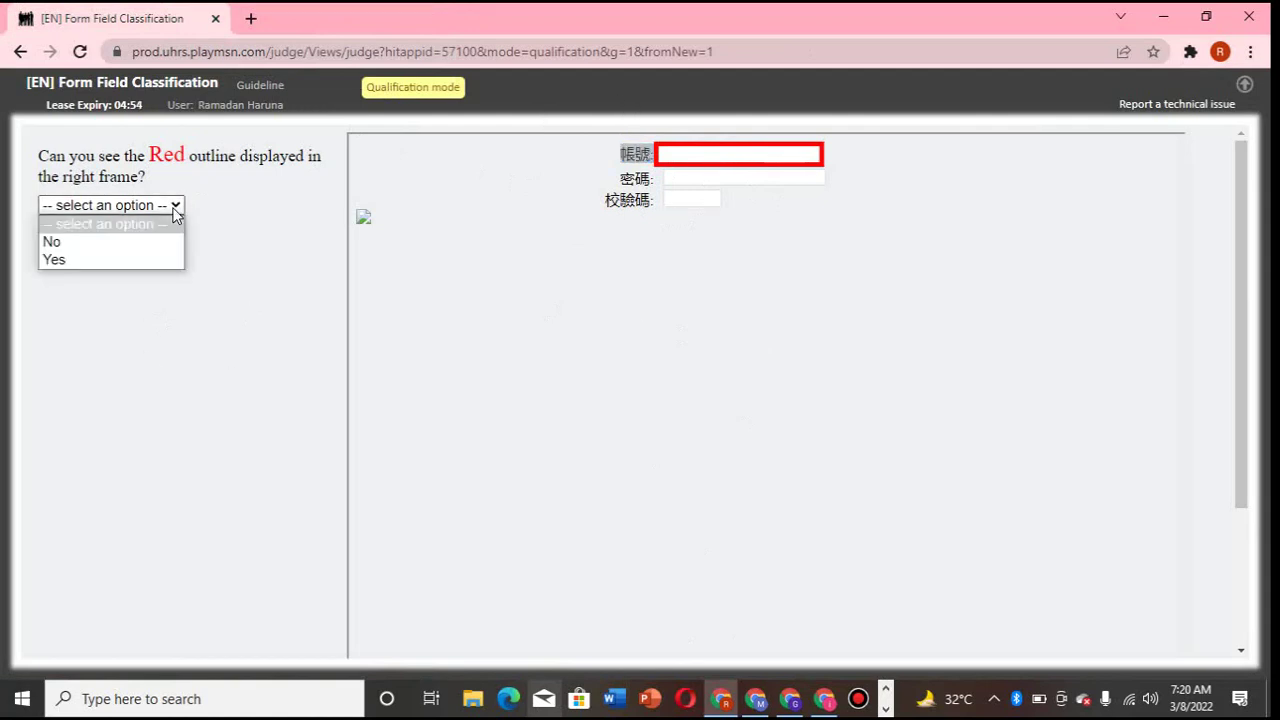
left_click(107, 261)
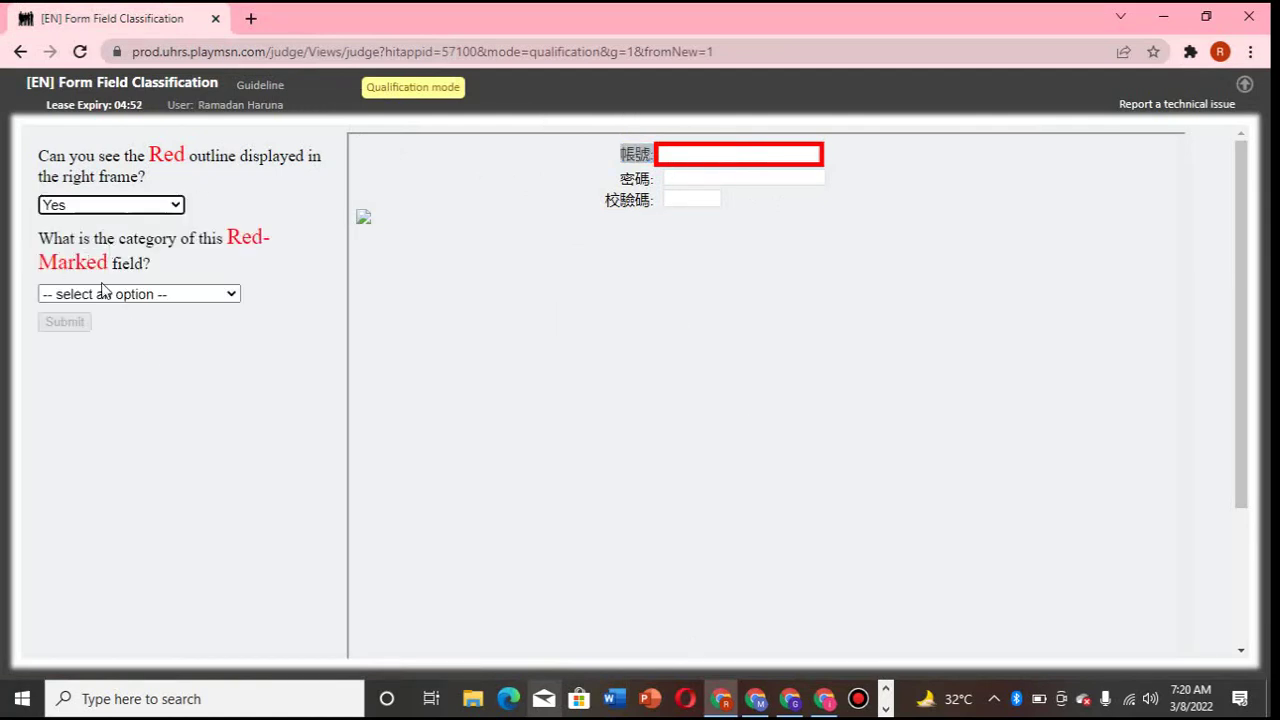
left_click(175, 294)
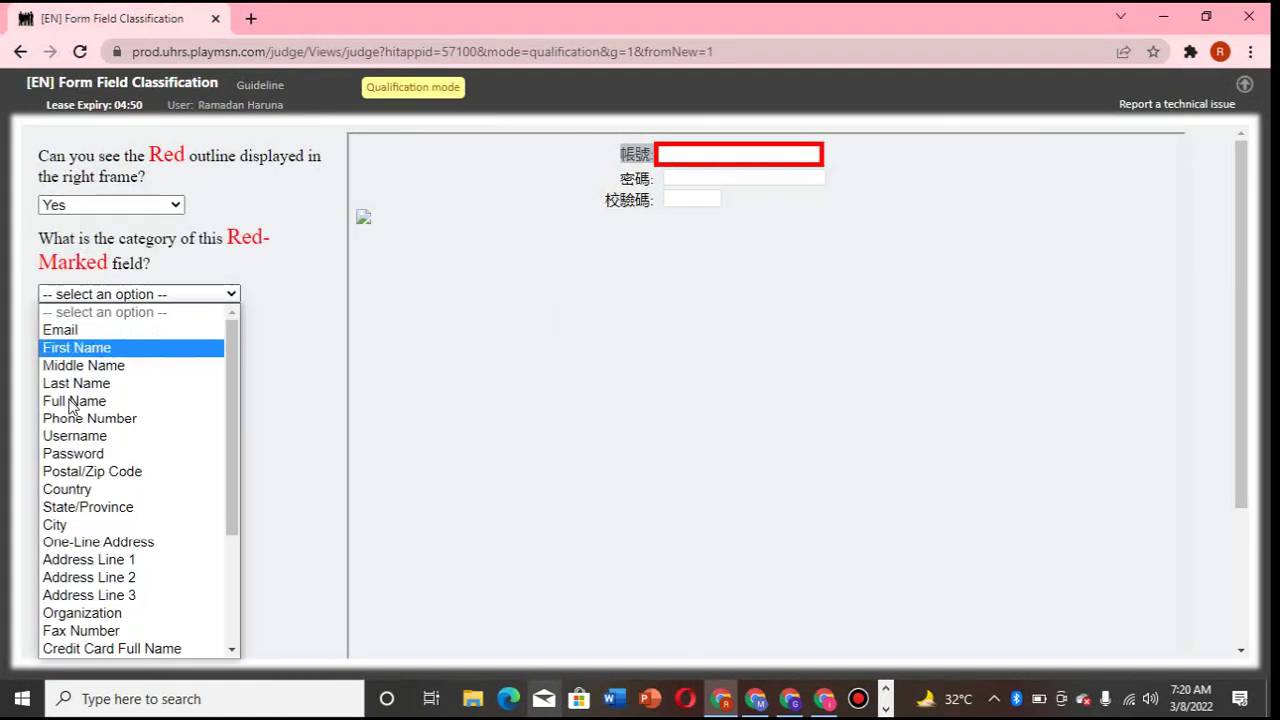
left_click(79, 458)
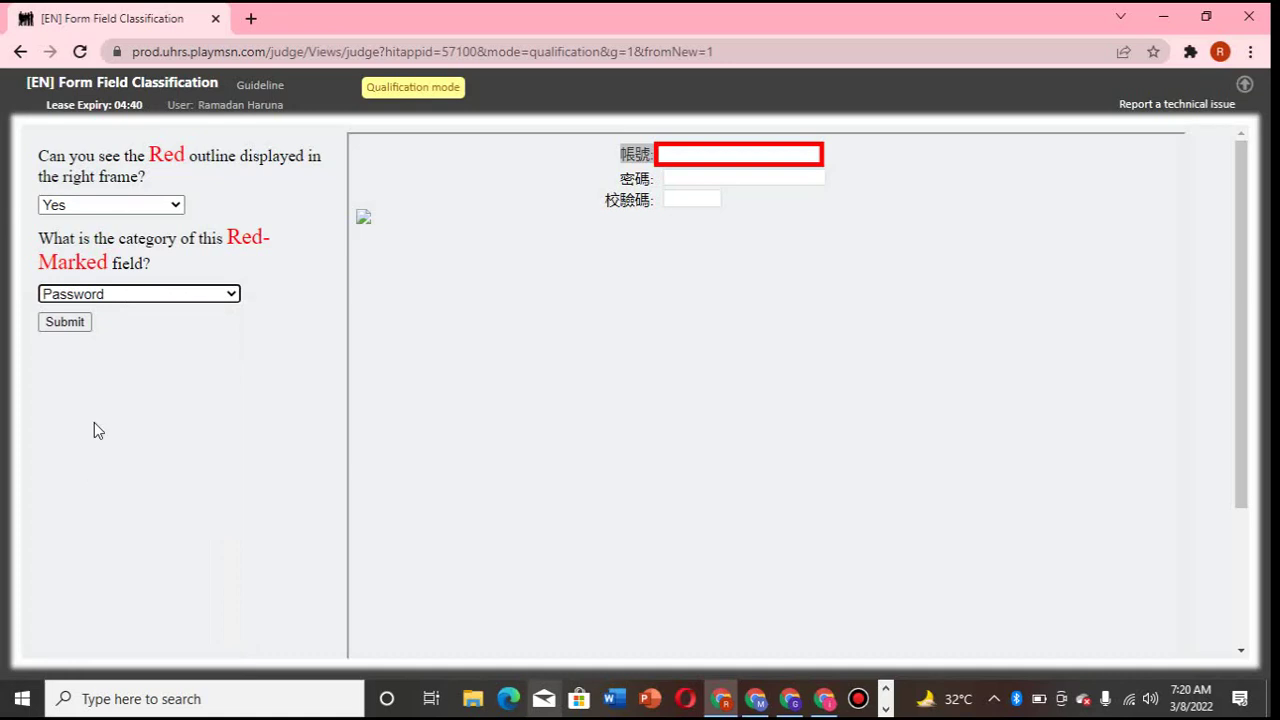
left_click(205, 296)
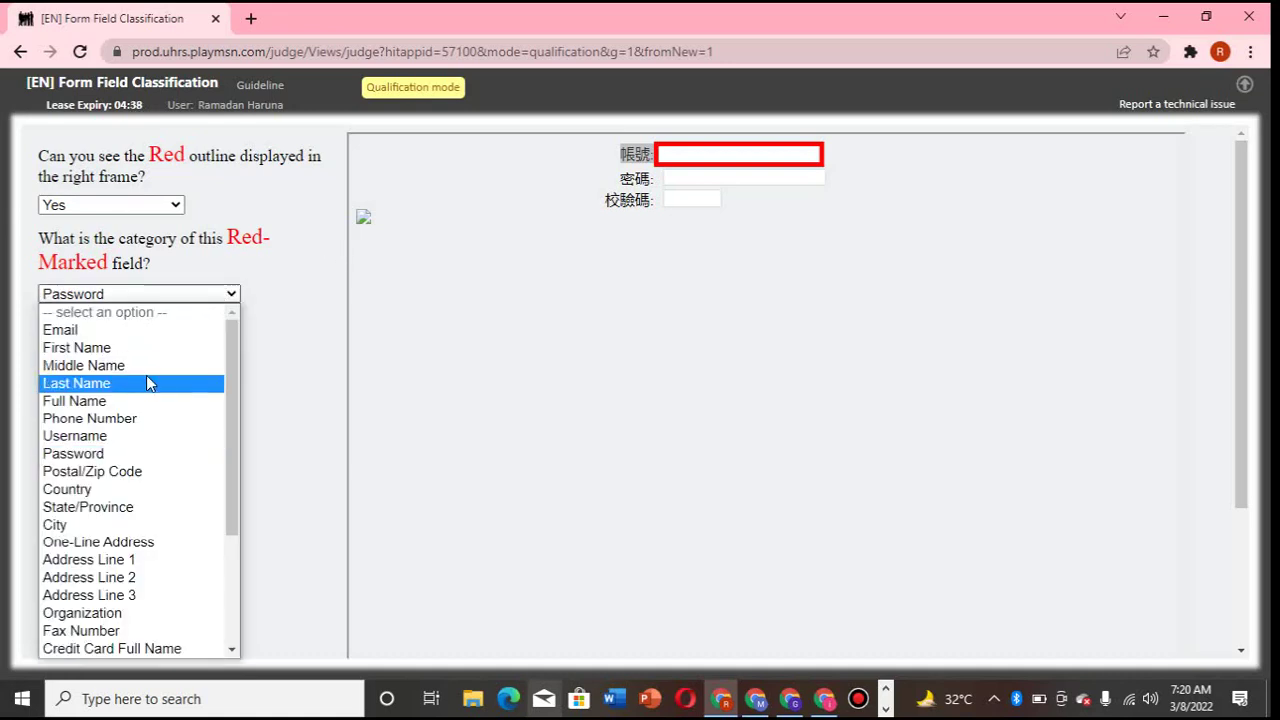
left_click(132, 436)
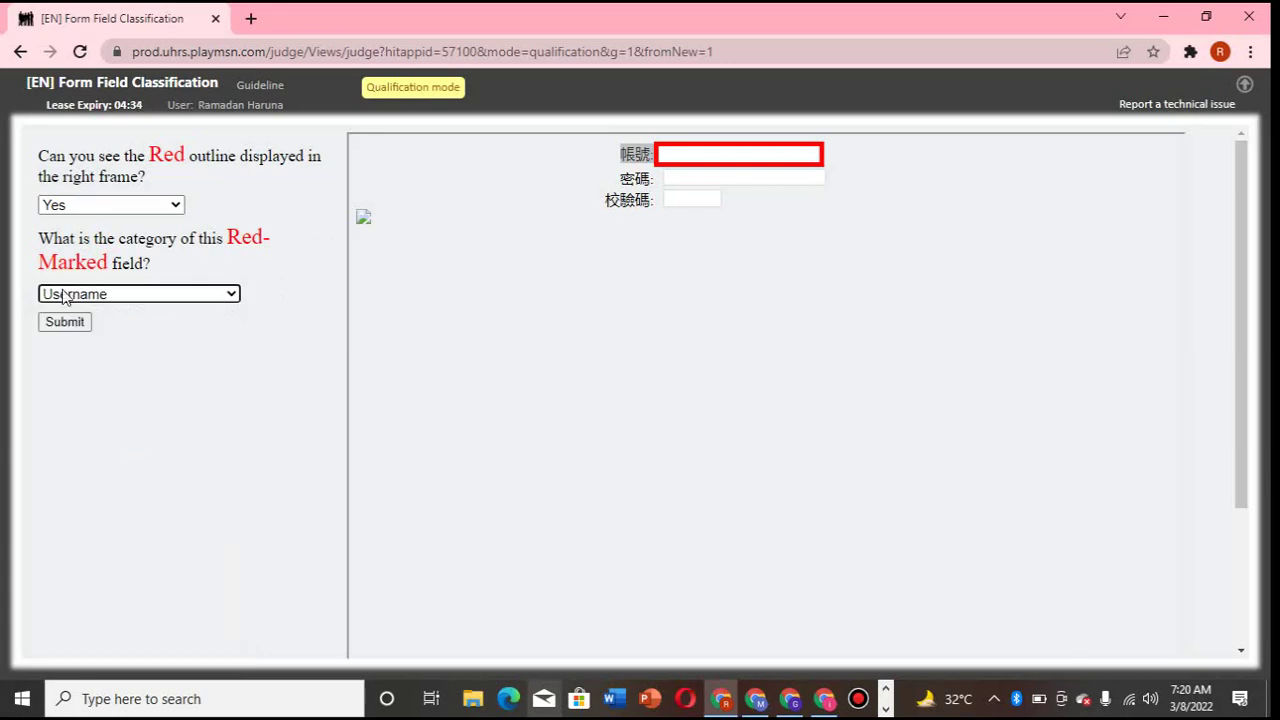
left_click(62, 324)
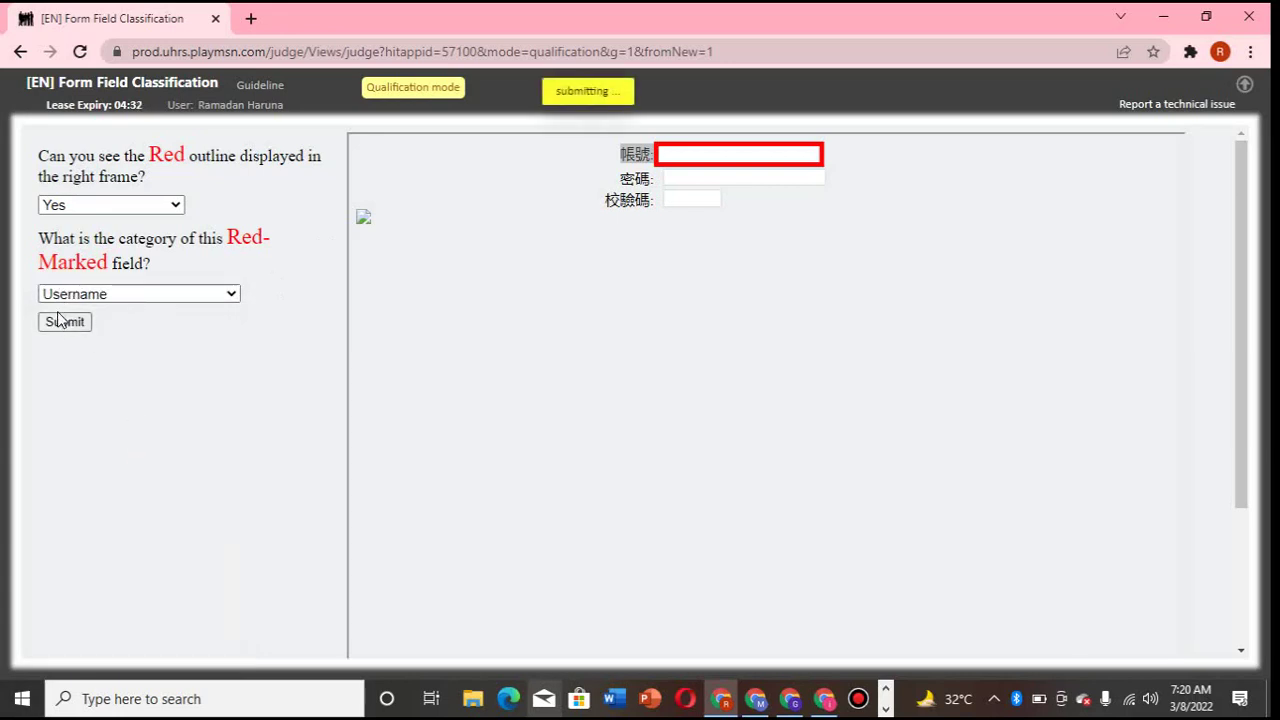
left_click(692, 606)
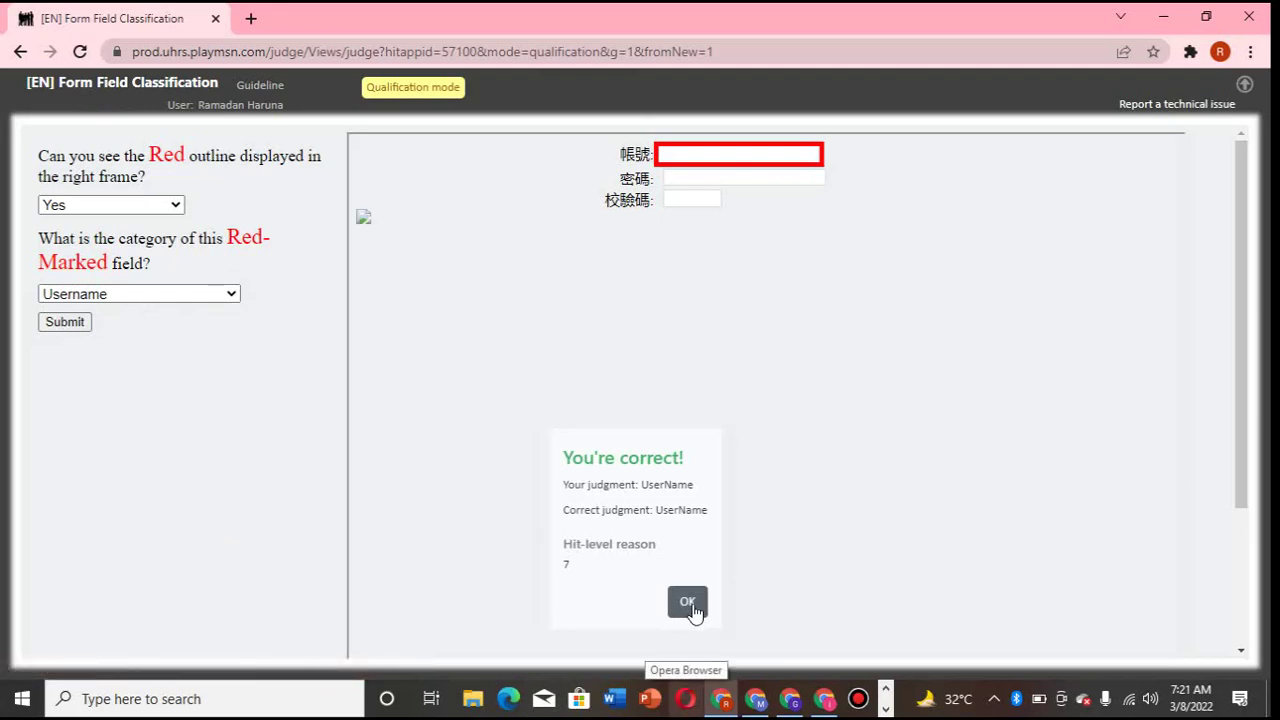
left_click(690, 603)
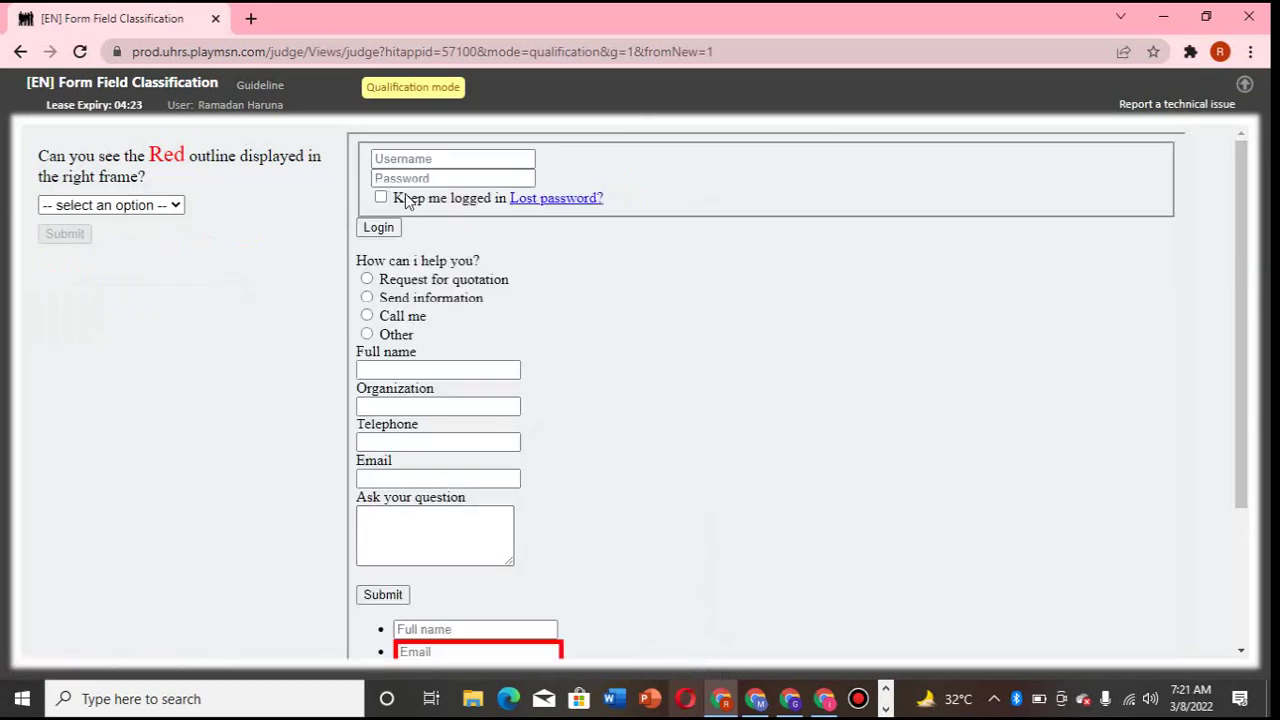
Answer Yes, classify the outlined field as Email, submit, and accept the correct result.
scroll(580, 300, "down", 2)
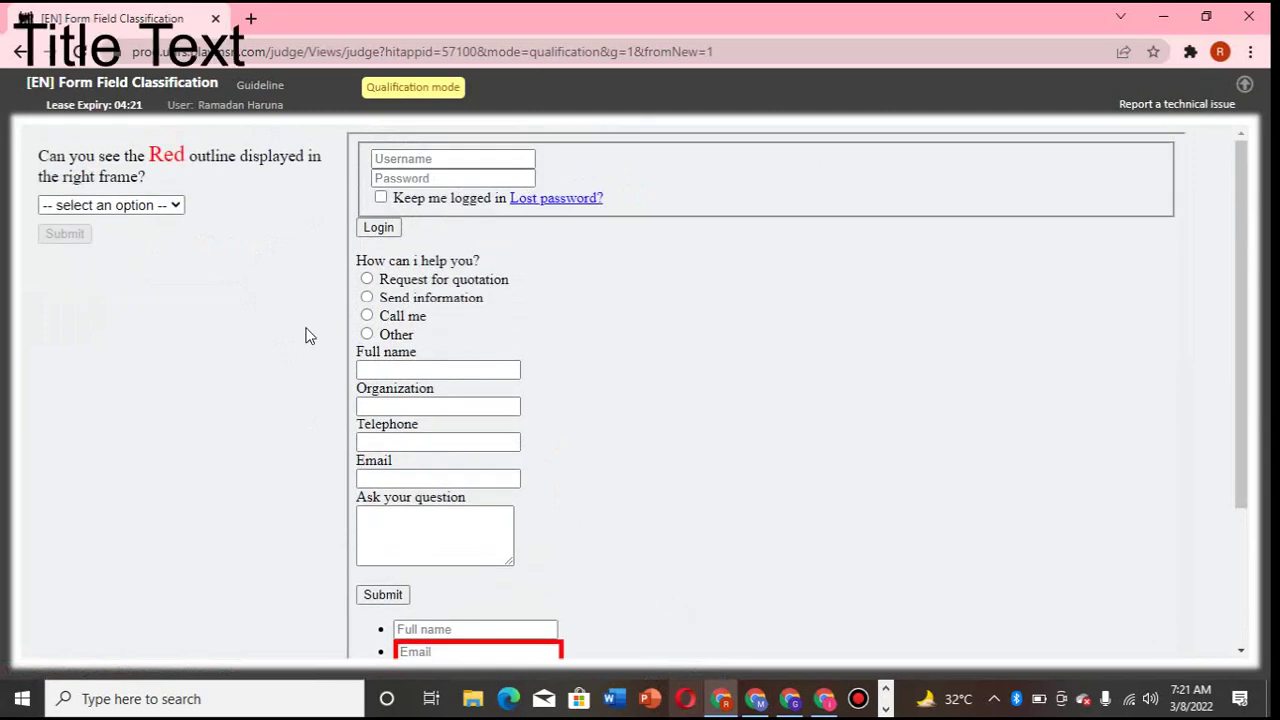
left_click(157, 205)
left_click(150, 261)
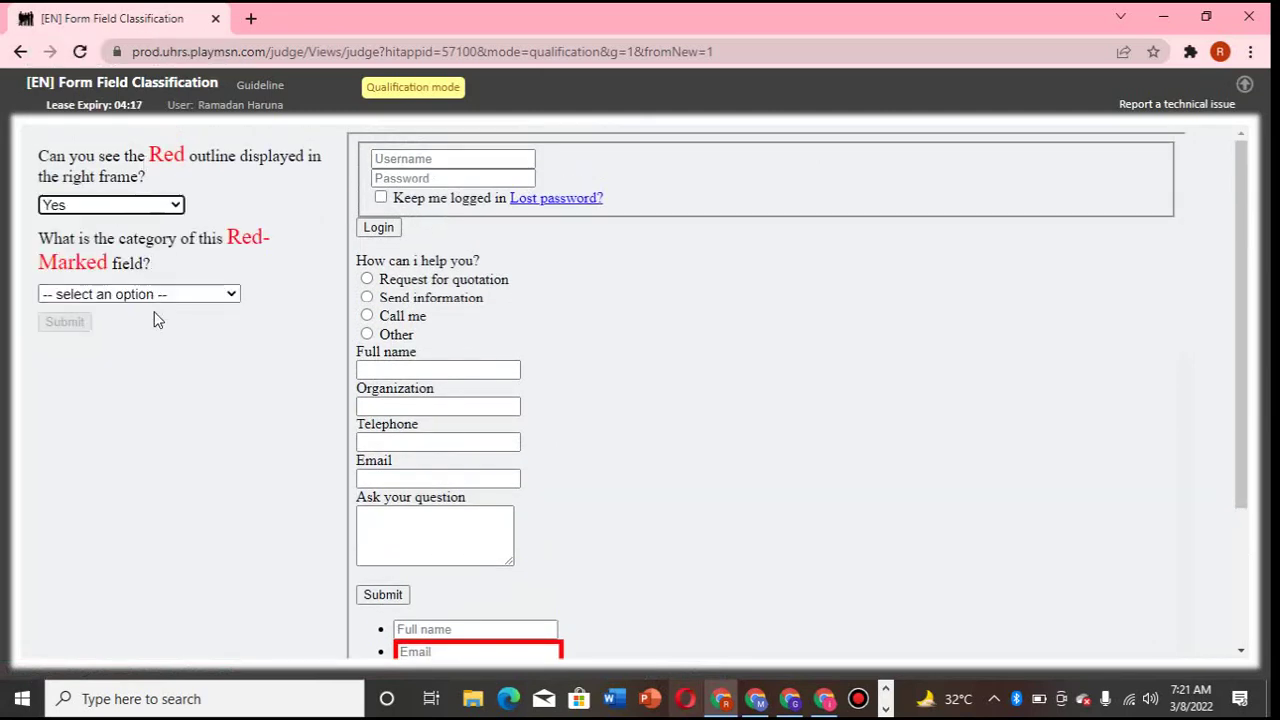
left_click(157, 295)
key("Escape")
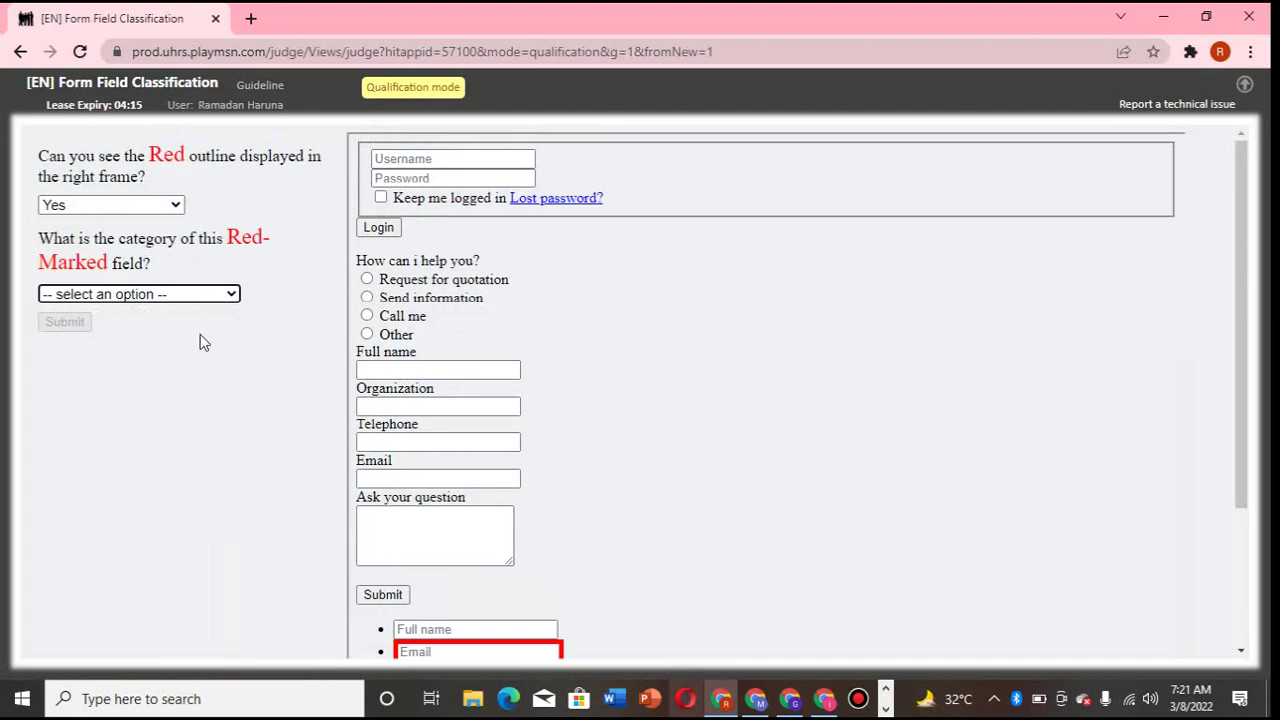
left_click(228, 295)
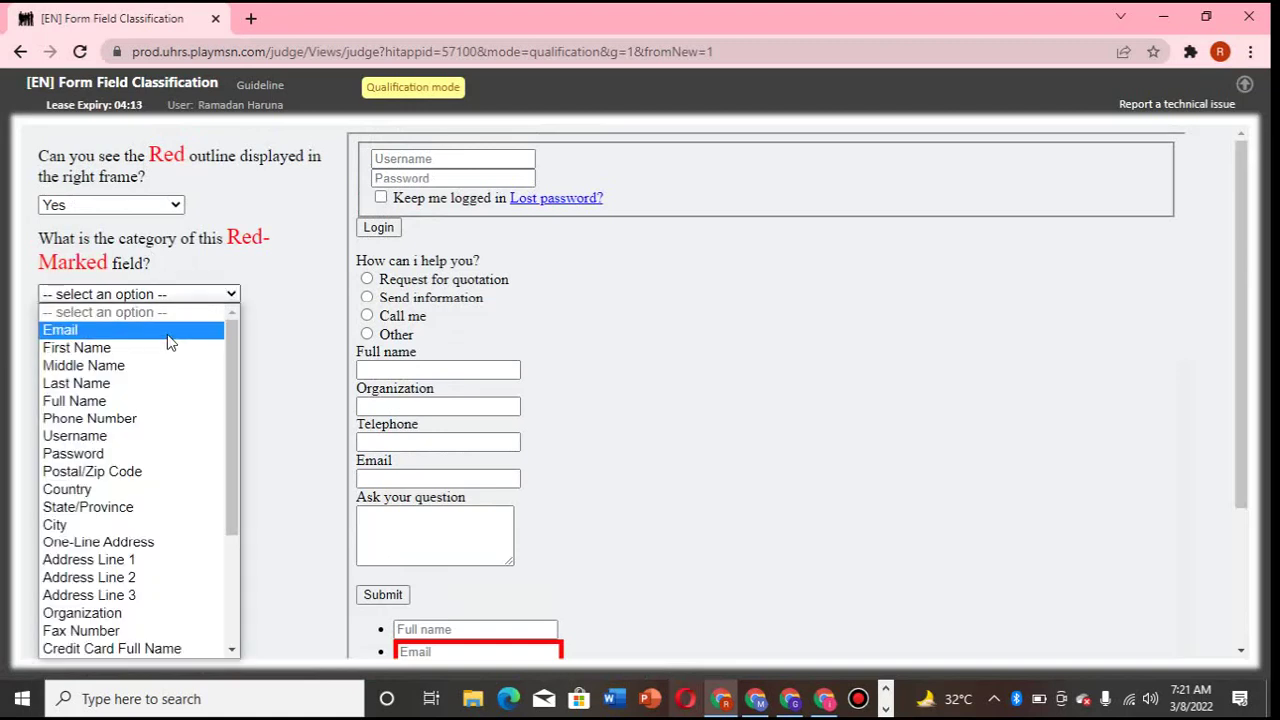
left_click(165, 331)
left_click(74, 324)
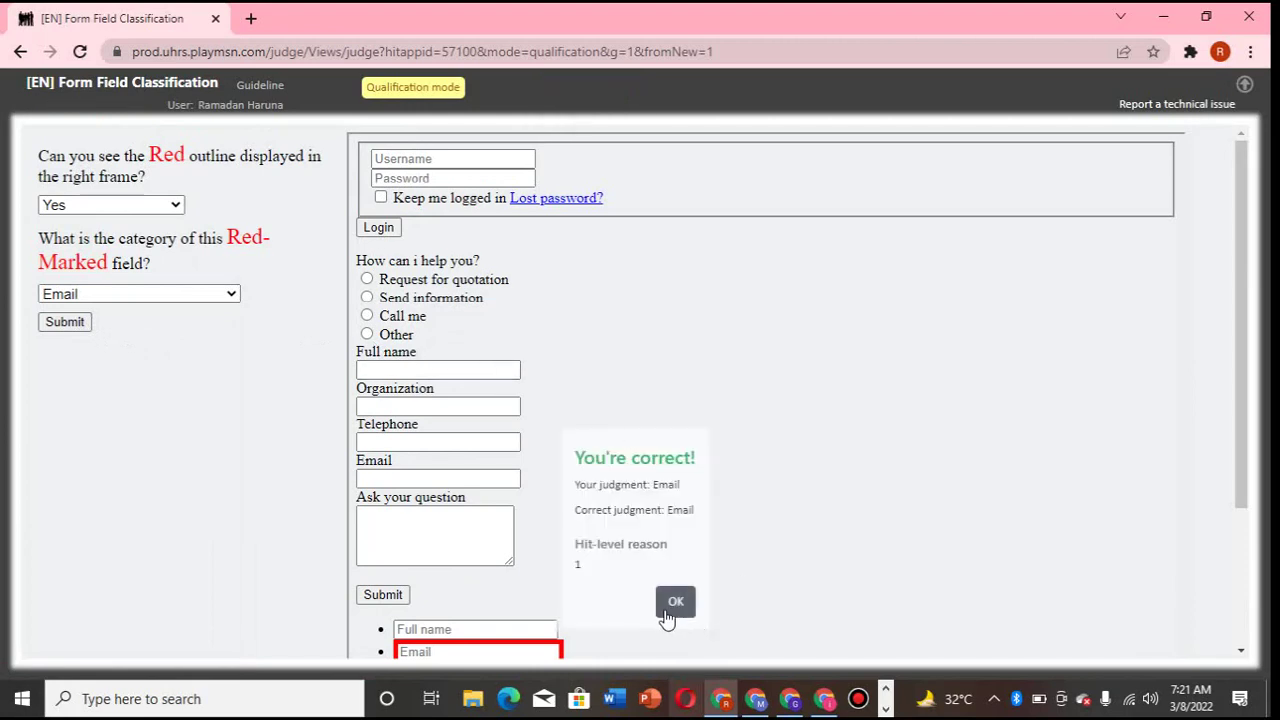
left_click(670, 609)
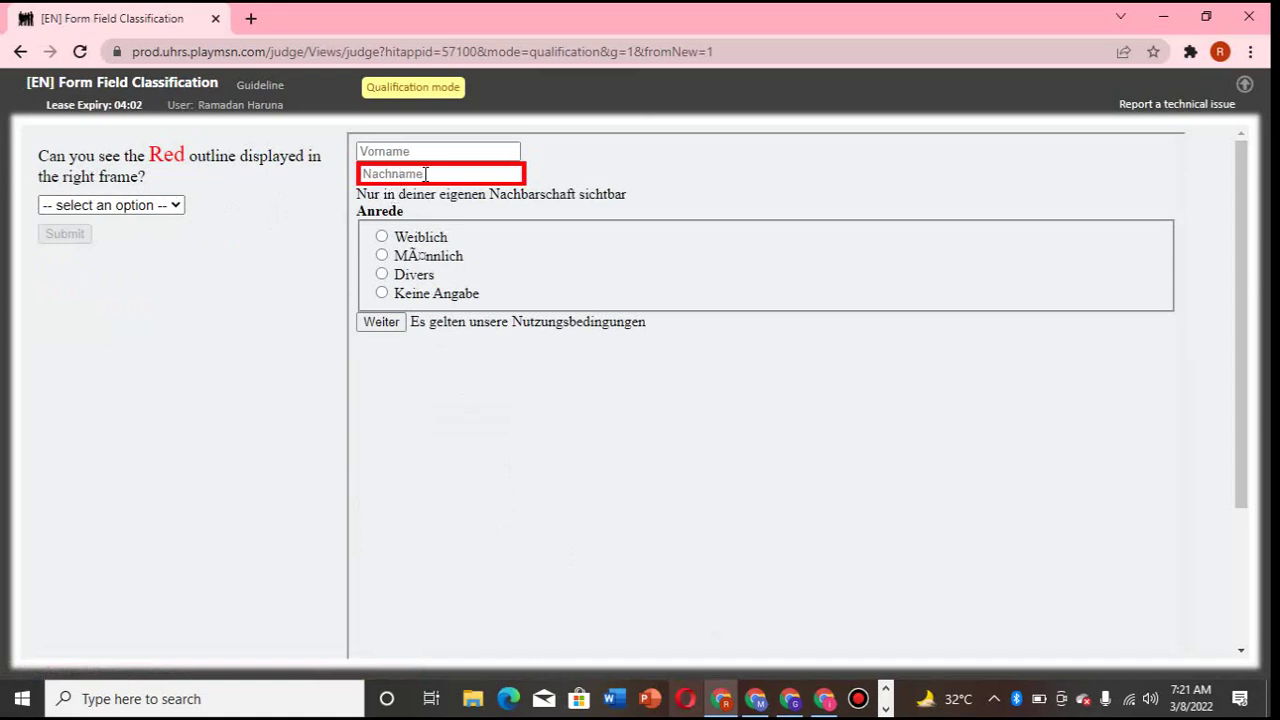
left_click(425, 174)
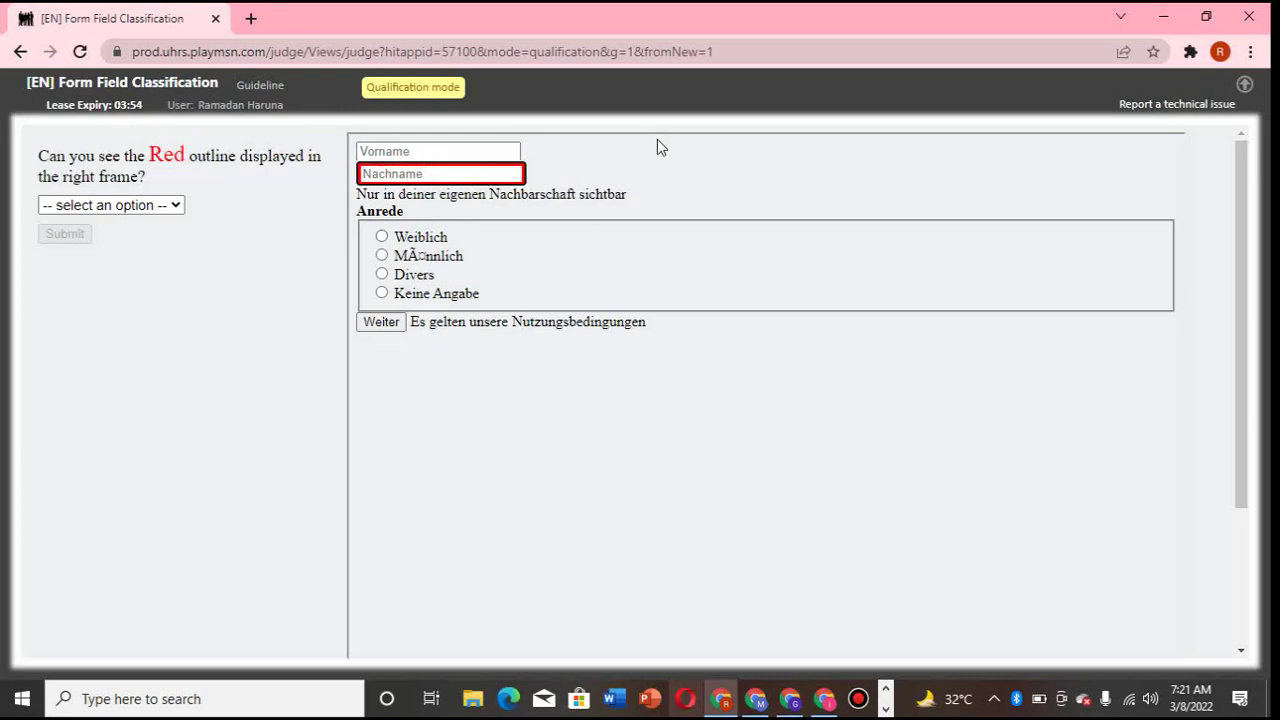
scroll(650, 175, "down", 2)
scroll(620, 215, "up", 2)
Search 'nachname in english' in a new tab to get its English meaning.
left_click(251, 20)
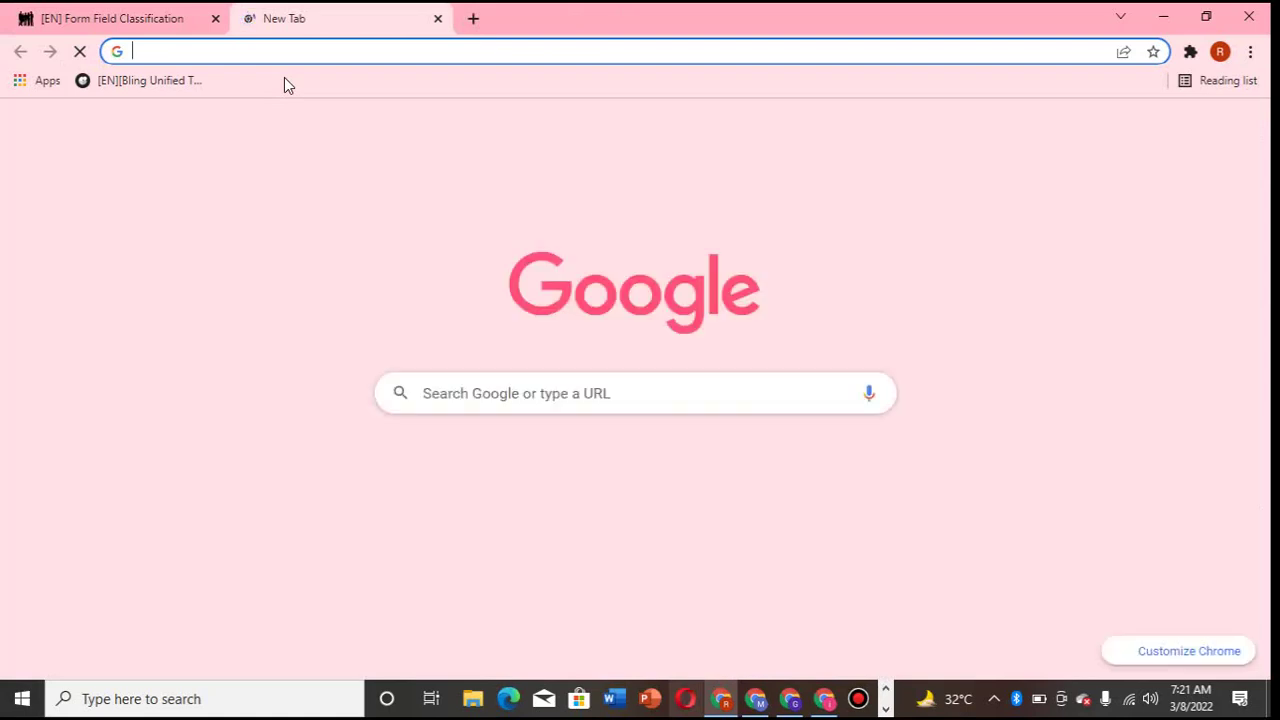
type("nach")
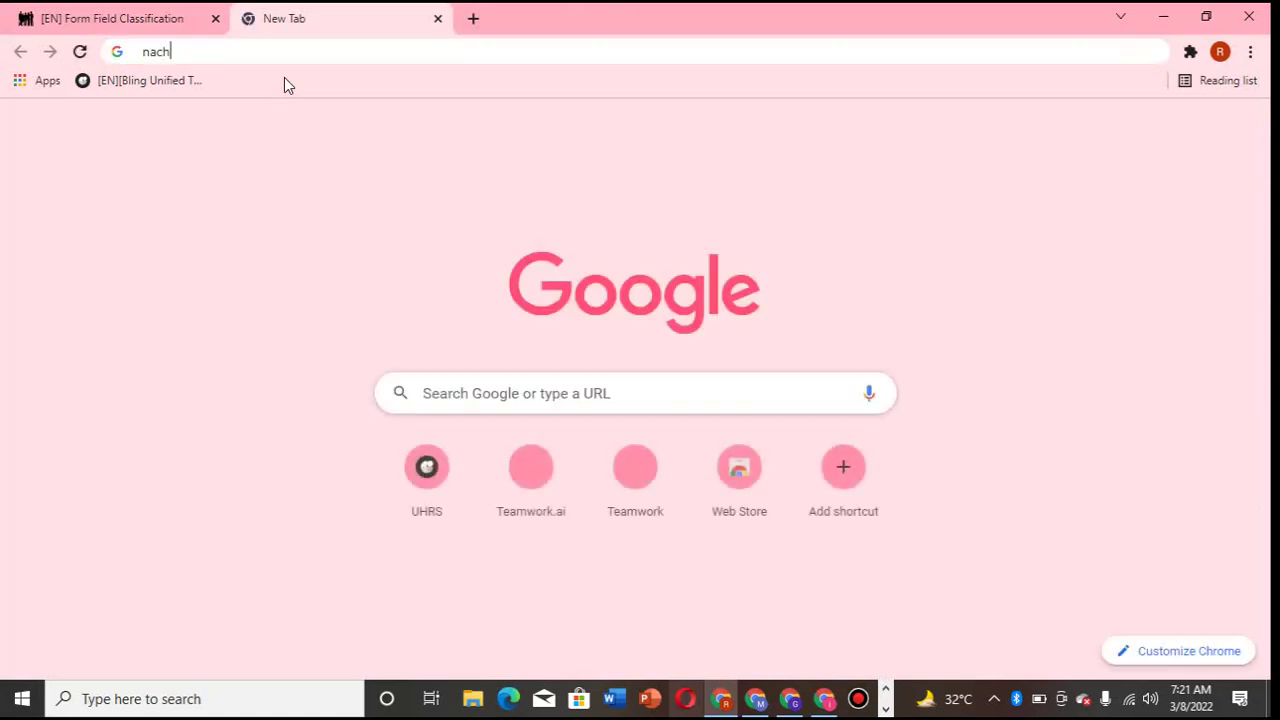
type("name")
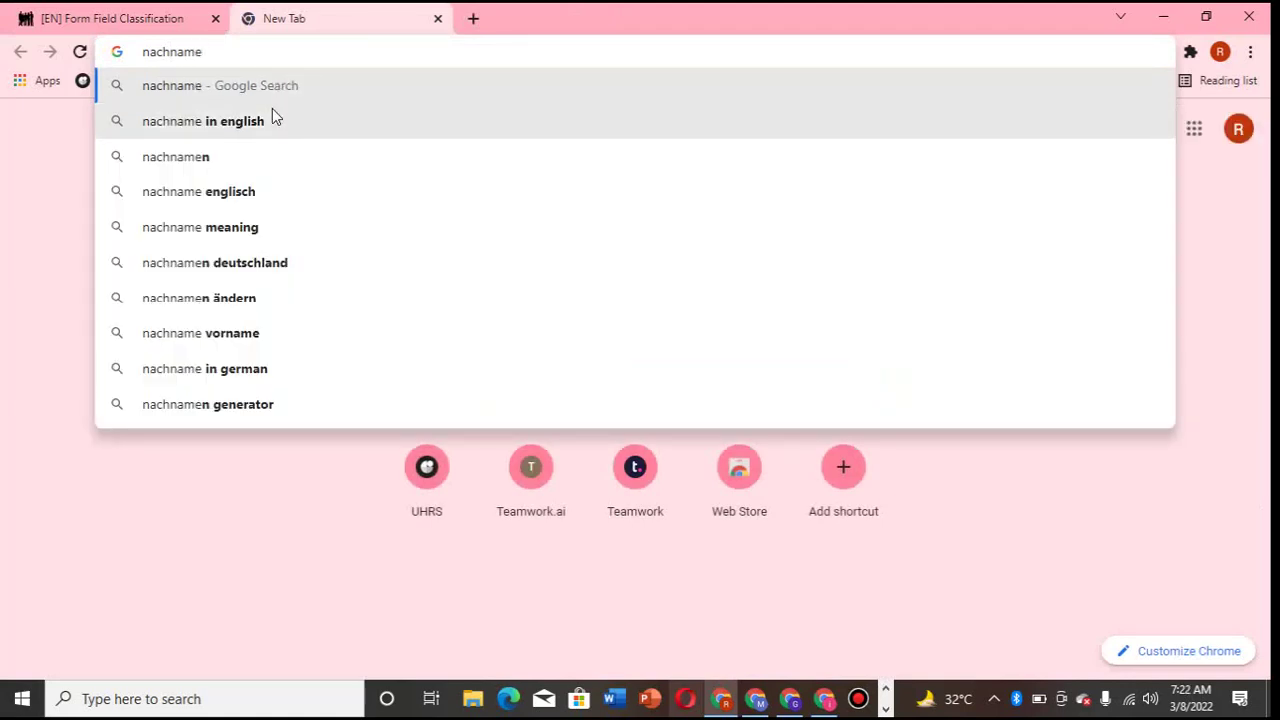
left_click(272, 121)
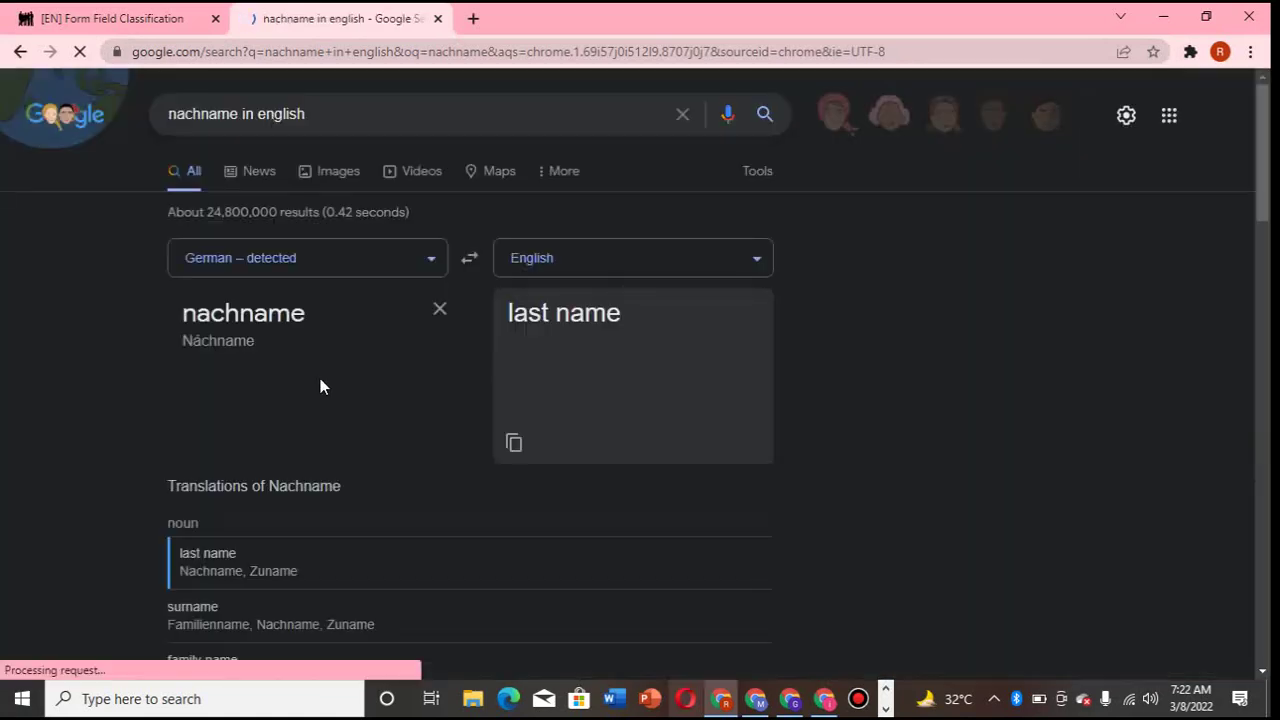
Back in the classification task, mark the red outline visible and categorize Nachname as Last Name.
left_click(96, 12)
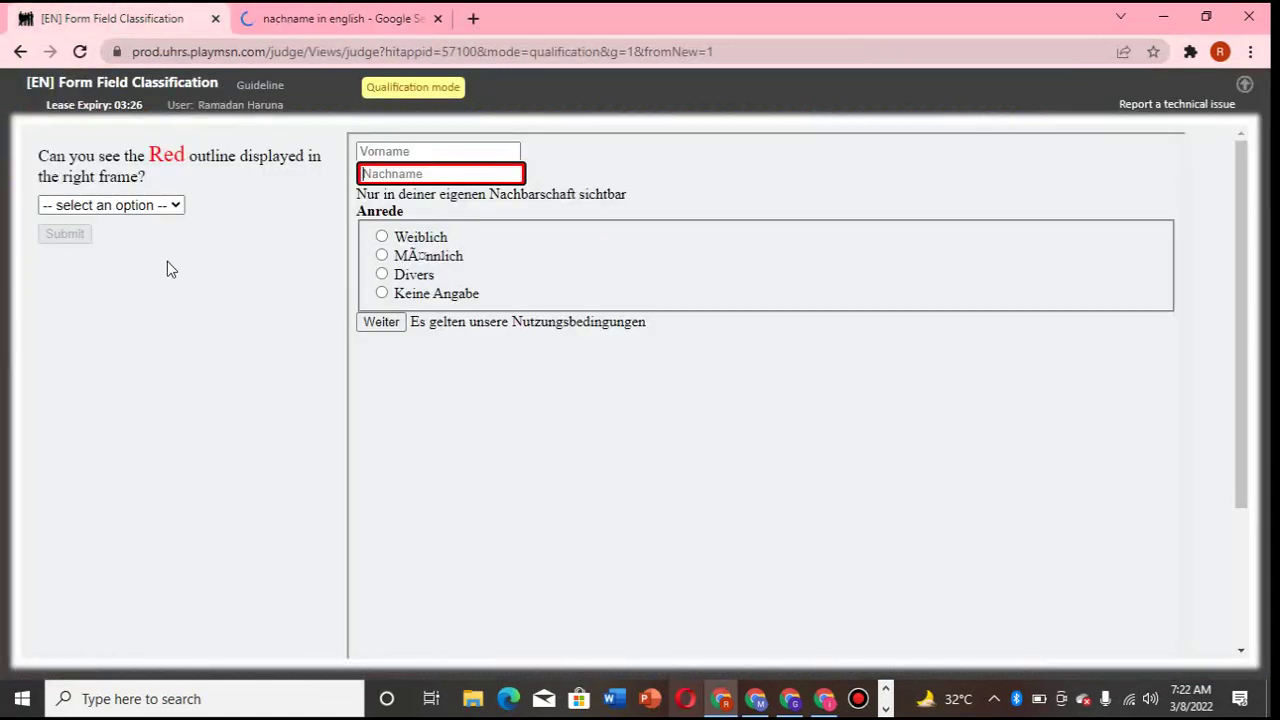
left_click(180, 206)
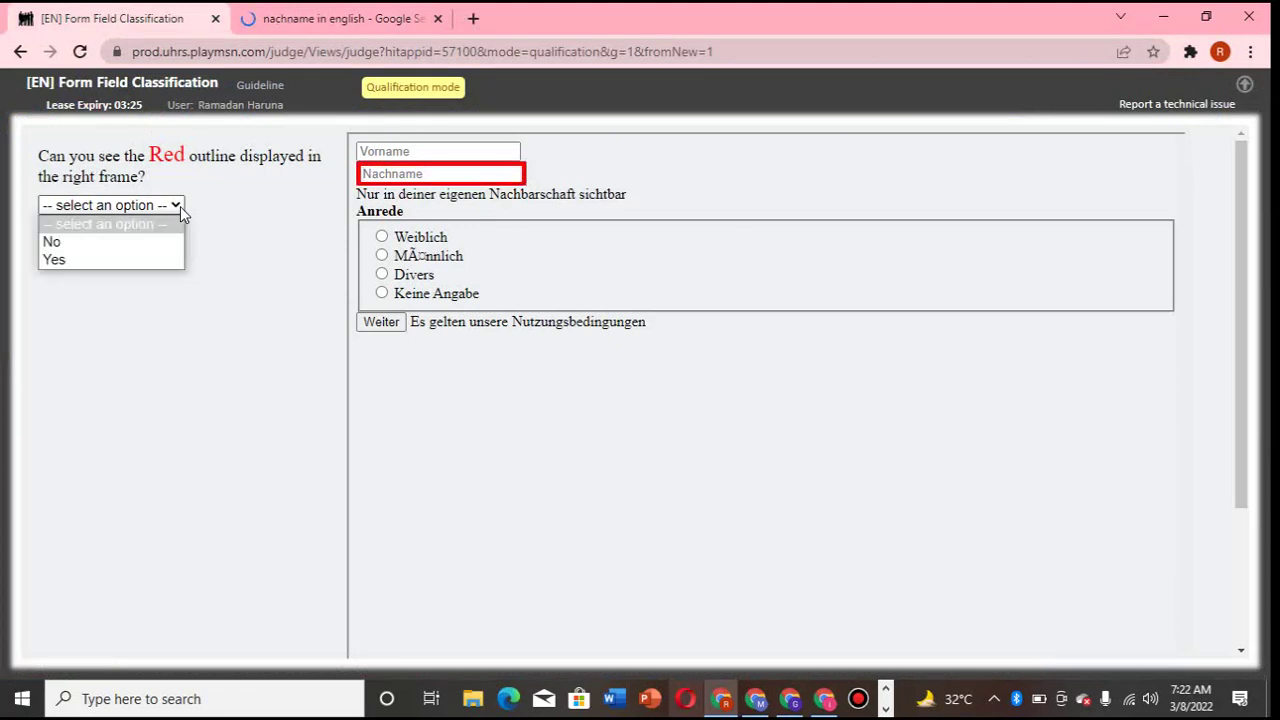
left_click(130, 258)
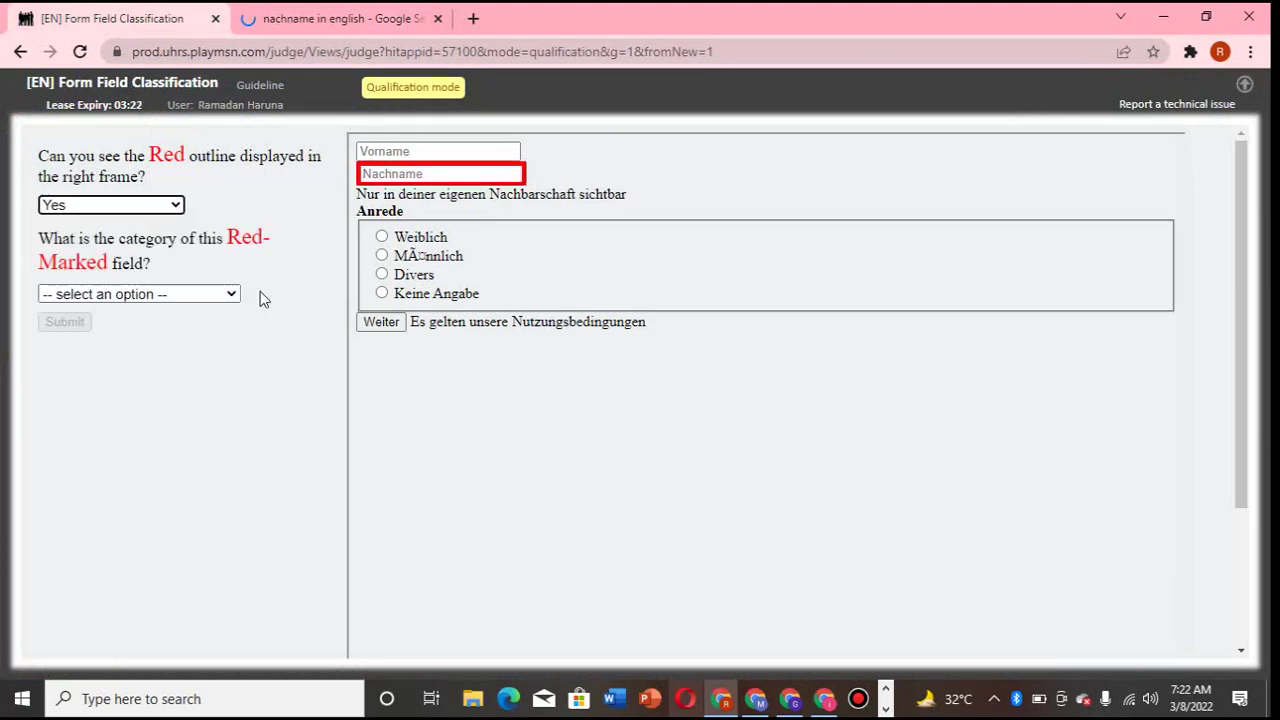
left_click(237, 294)
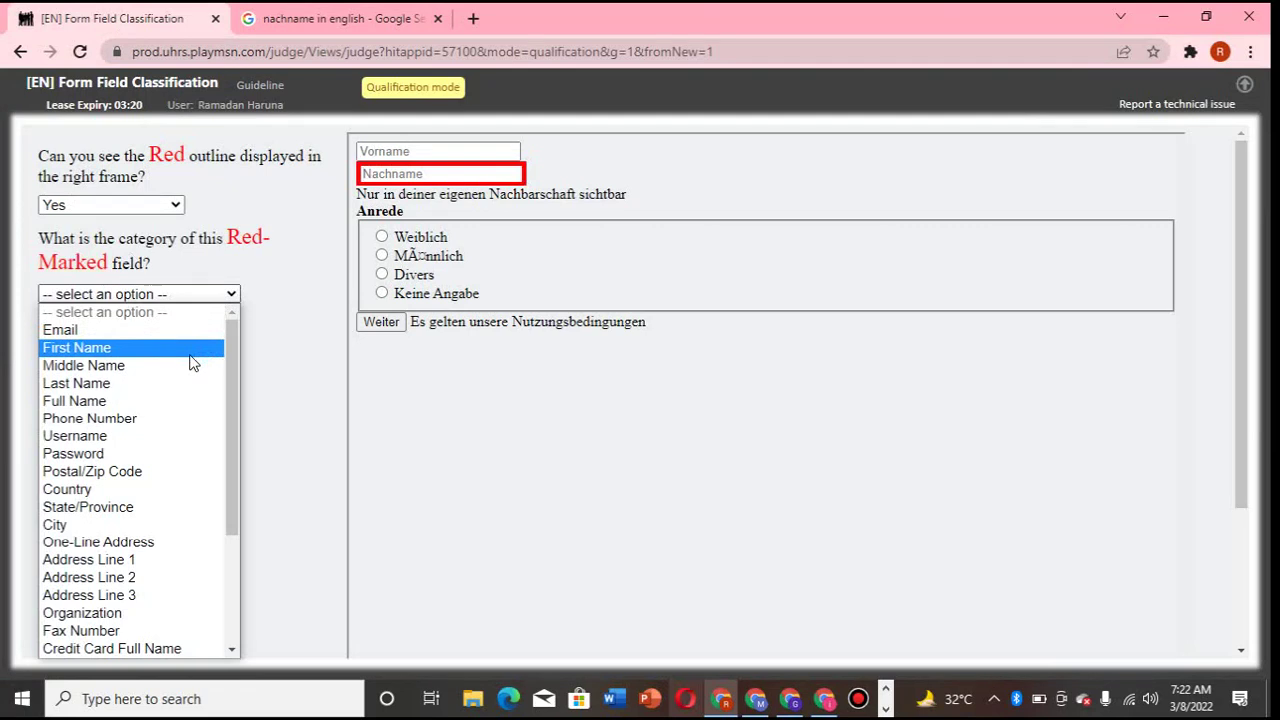
left_click(150, 383)
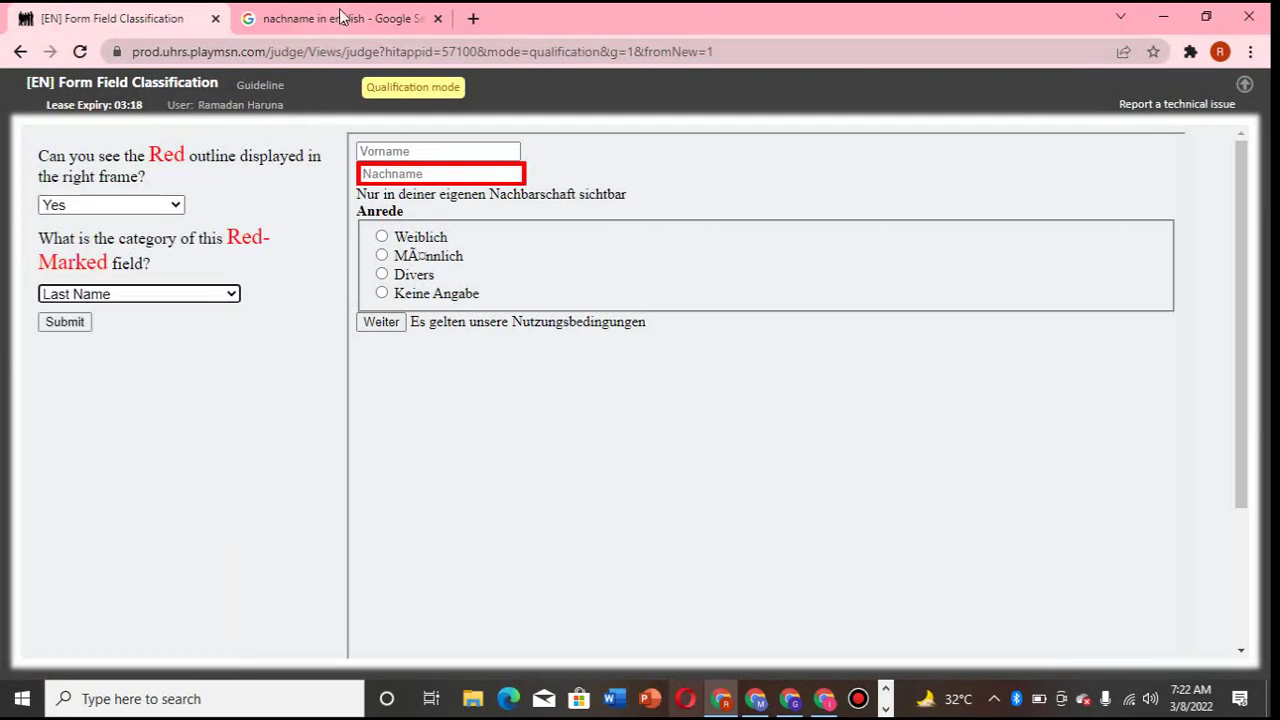
Recheck the nachname translation, then submit Last Name and continue past the correct verdict.
left_click(380, 8)
left_click(160, 18)
left_click(80, 321)
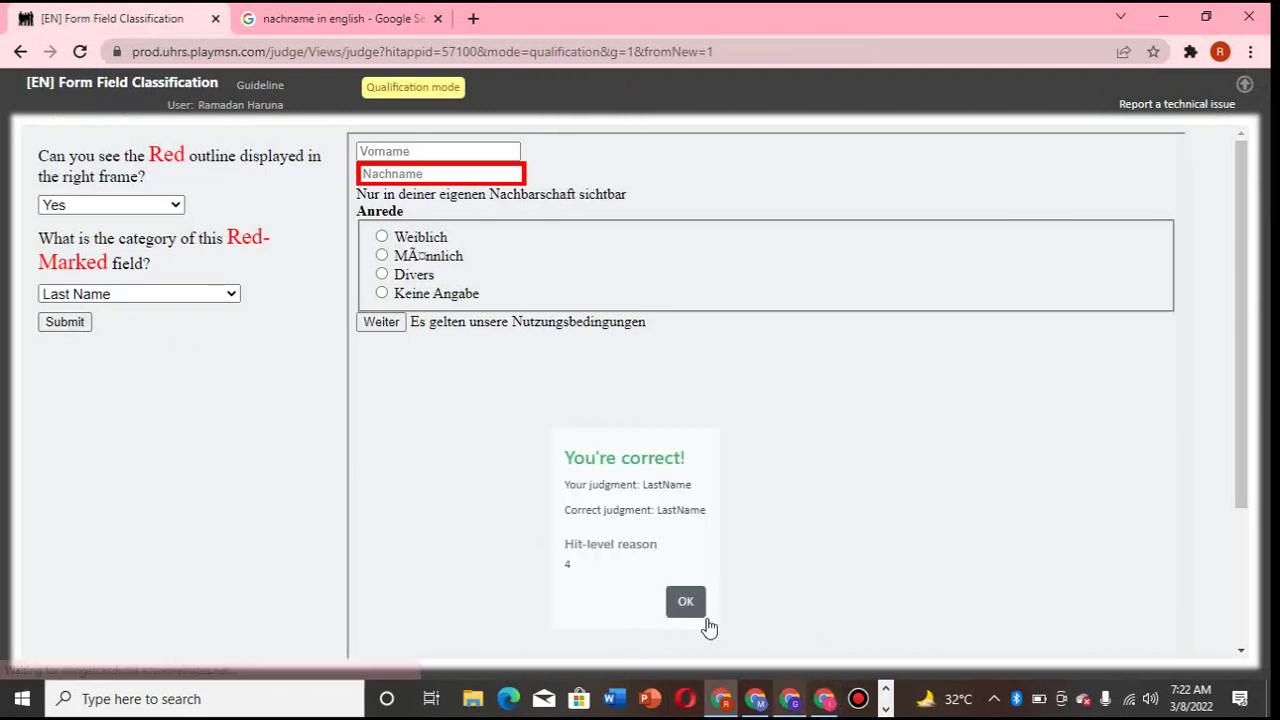
left_click(686, 602)
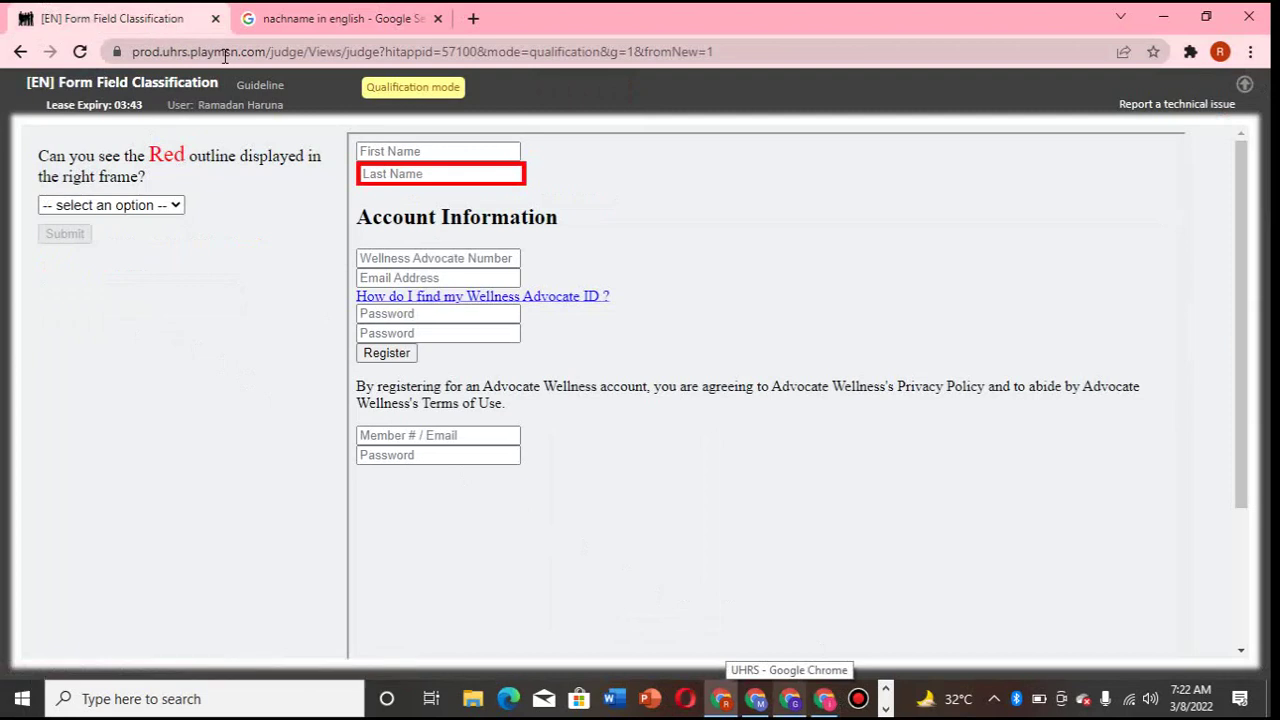
Answer Yes for the outline and choose Last Name for the Advocate Wellness field.
left_click(170, 205)
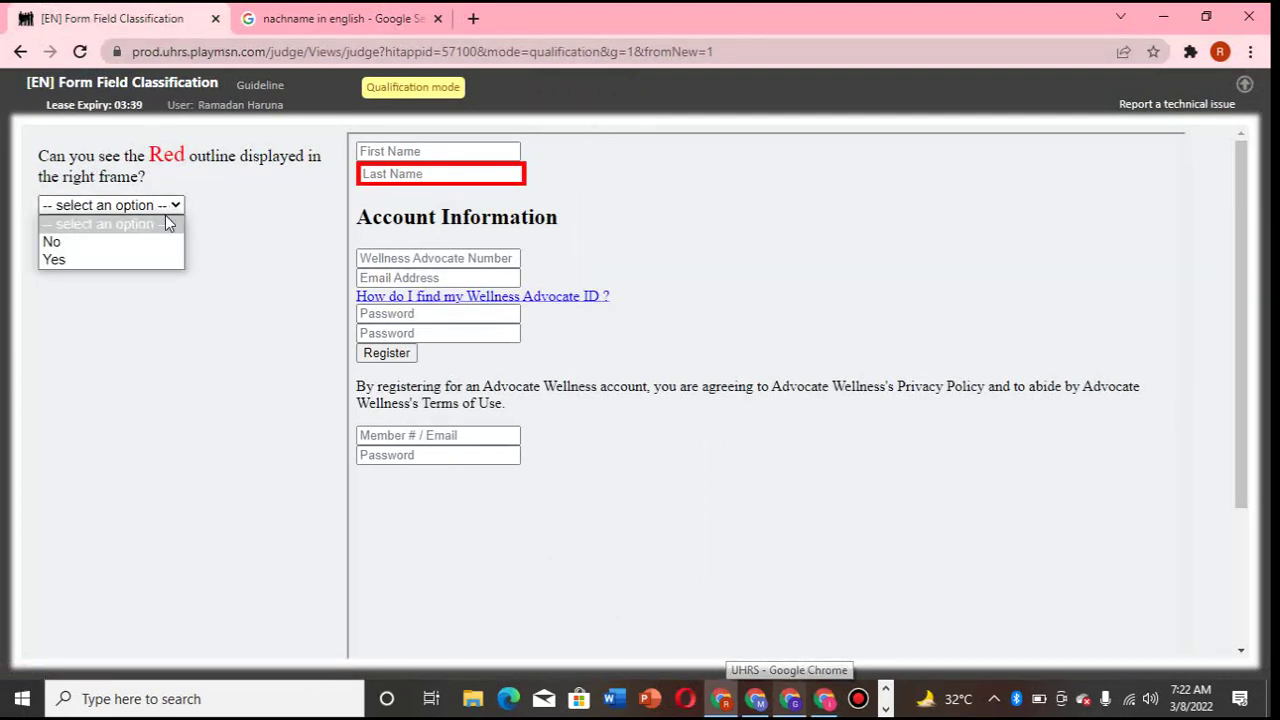
left_click(141, 259)
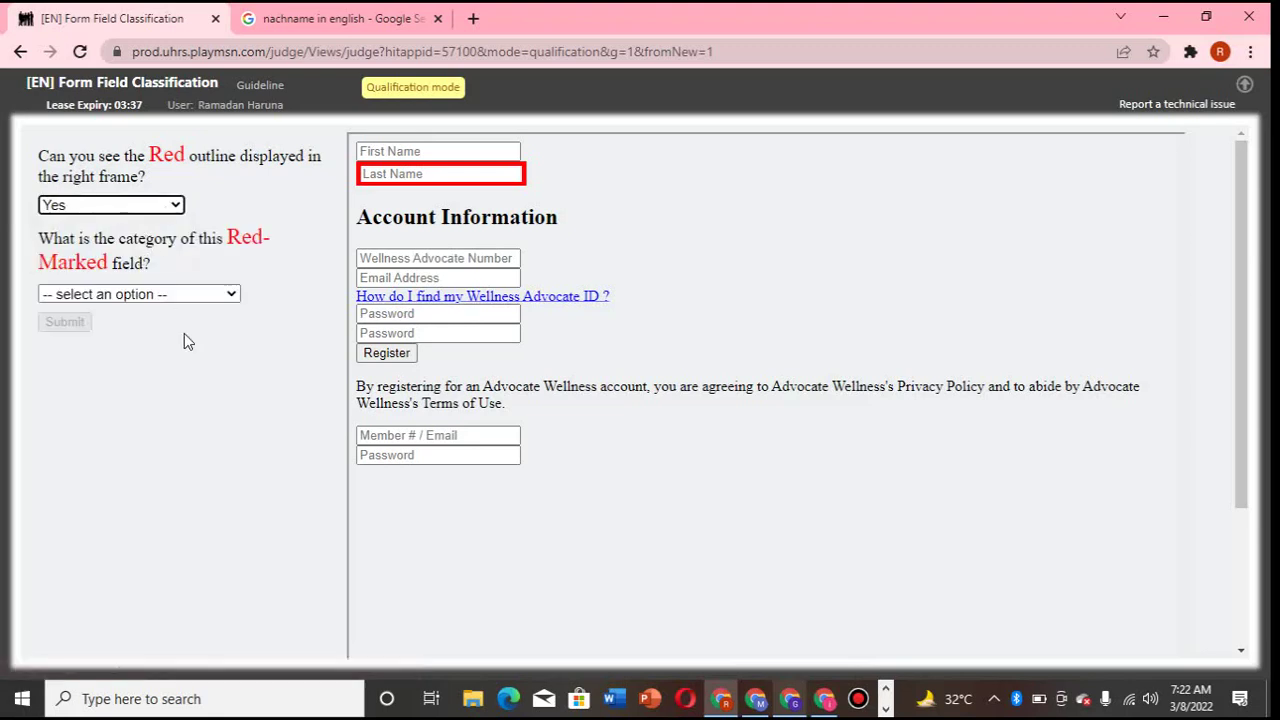
left_click(197, 297)
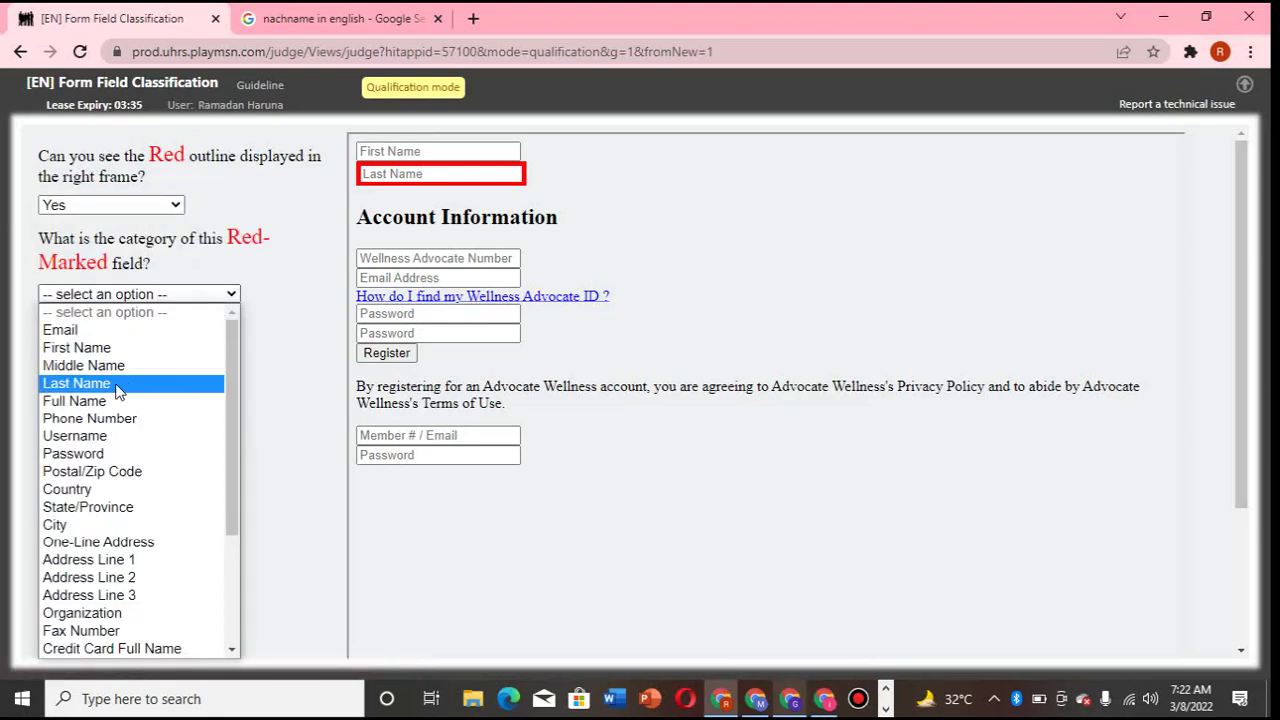
left_click(122, 380)
Submit the Last Name answer, close the Google translation tab, and accept the result.
left_click(64, 322)
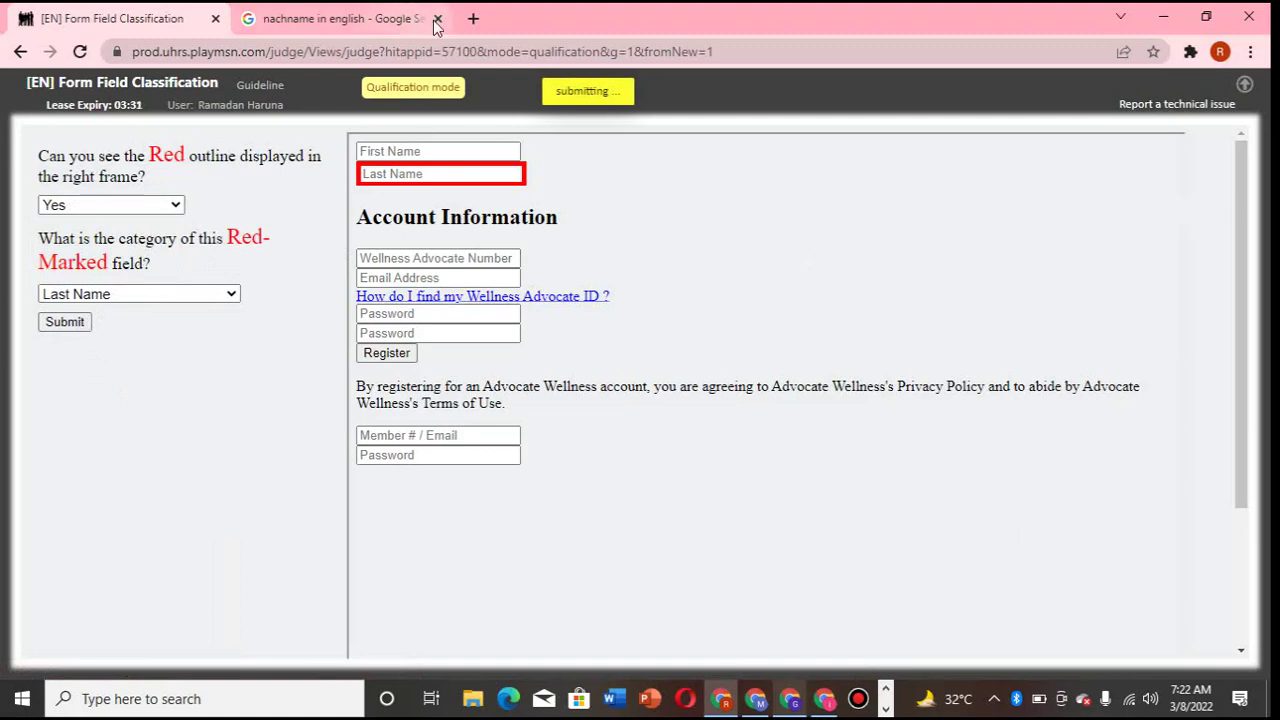
left_click(437, 19)
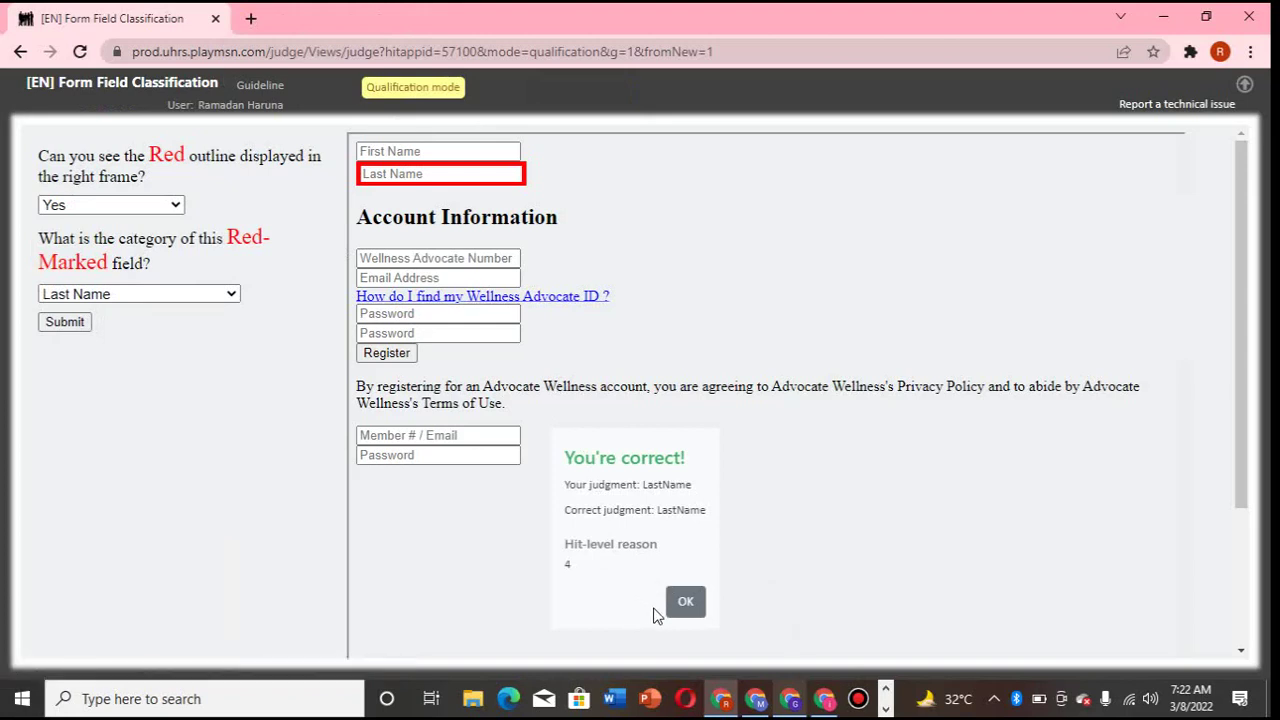
left_click(685, 603)
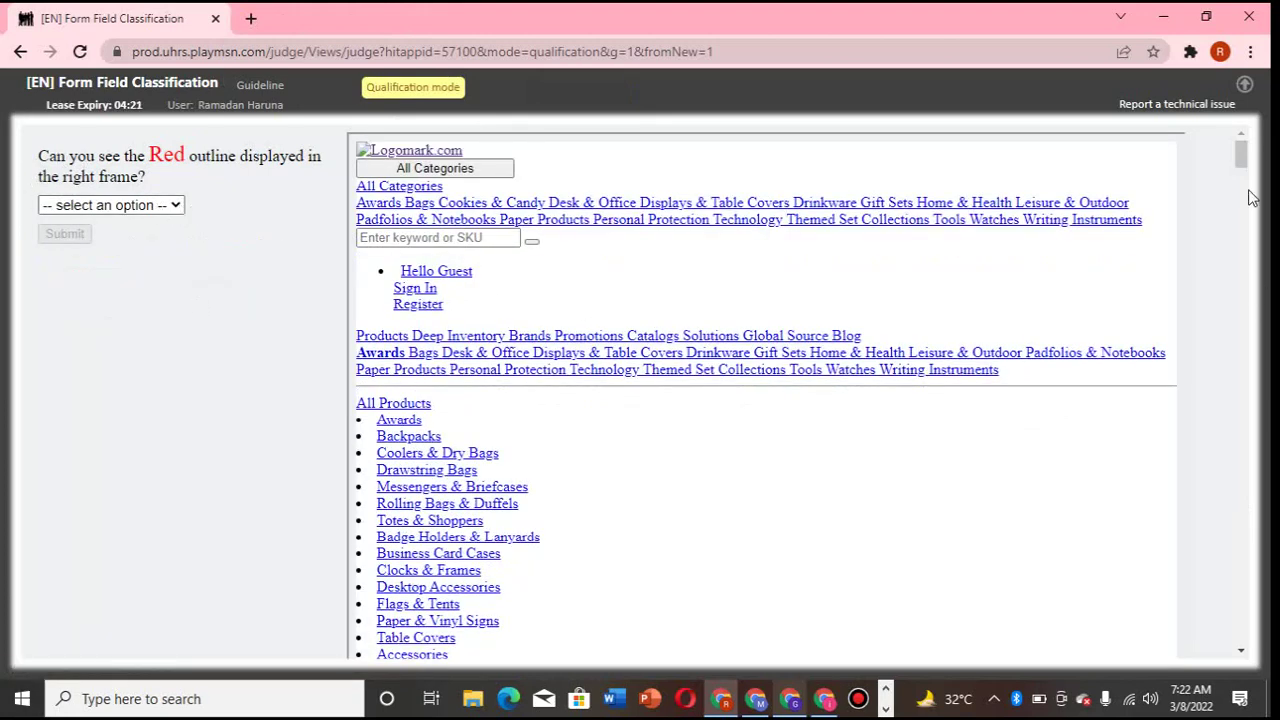
Mark the Logomark page's red-outlined field as visible and categorize it as Email.
left_click_drag(1240, 155, 1238, 540)
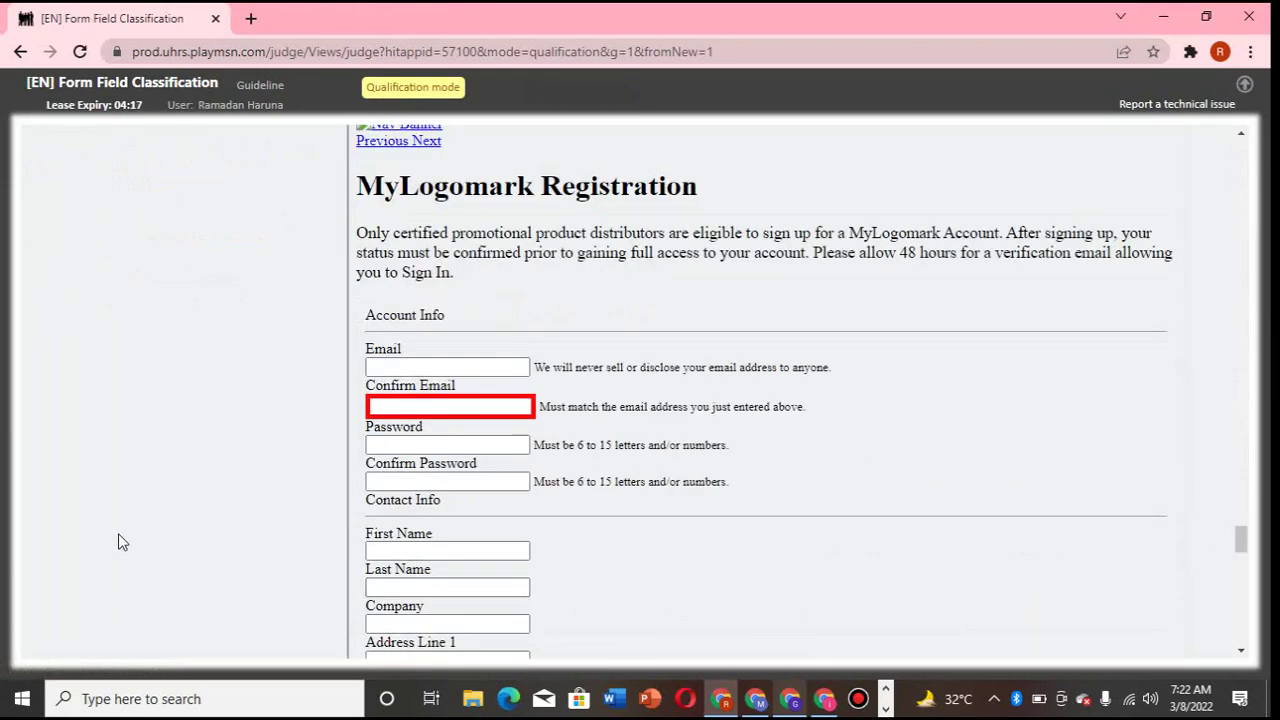
scroll(138, 487, "up", 3)
scroll(138, 487, "down", 2)
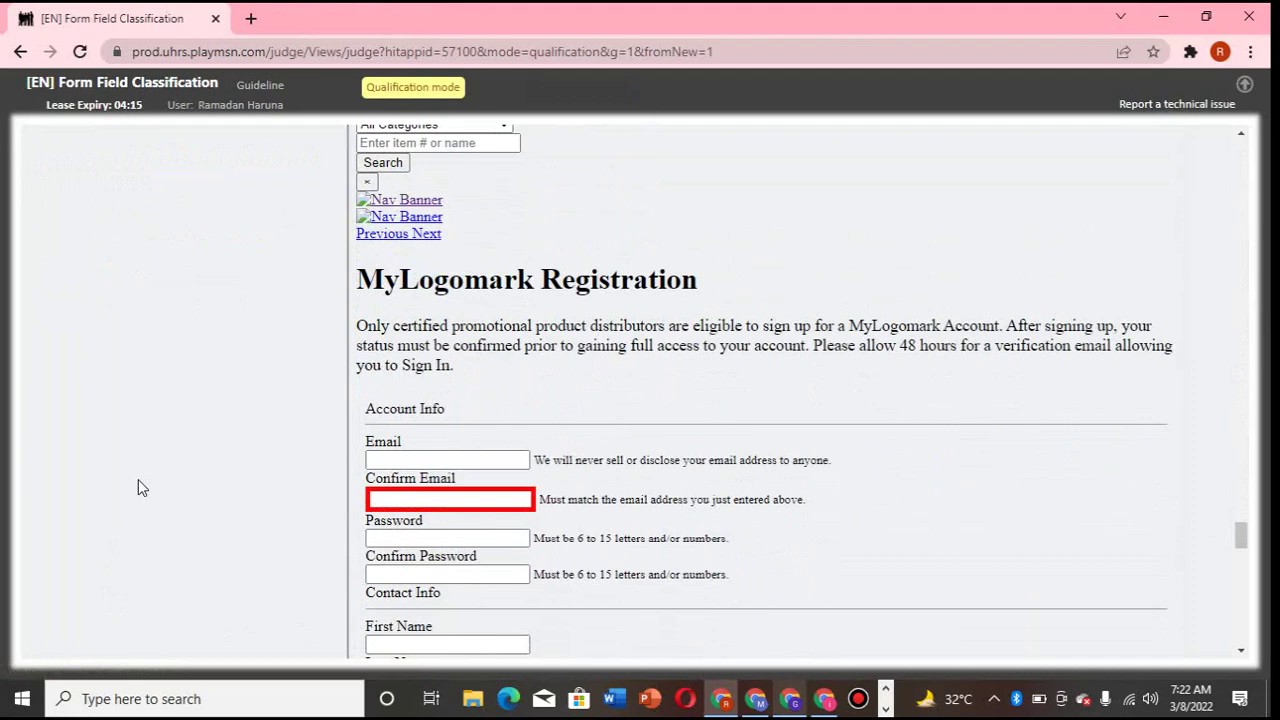
scroll(138, 487, "up", 3)
scroll(46, 196, "up", 2)
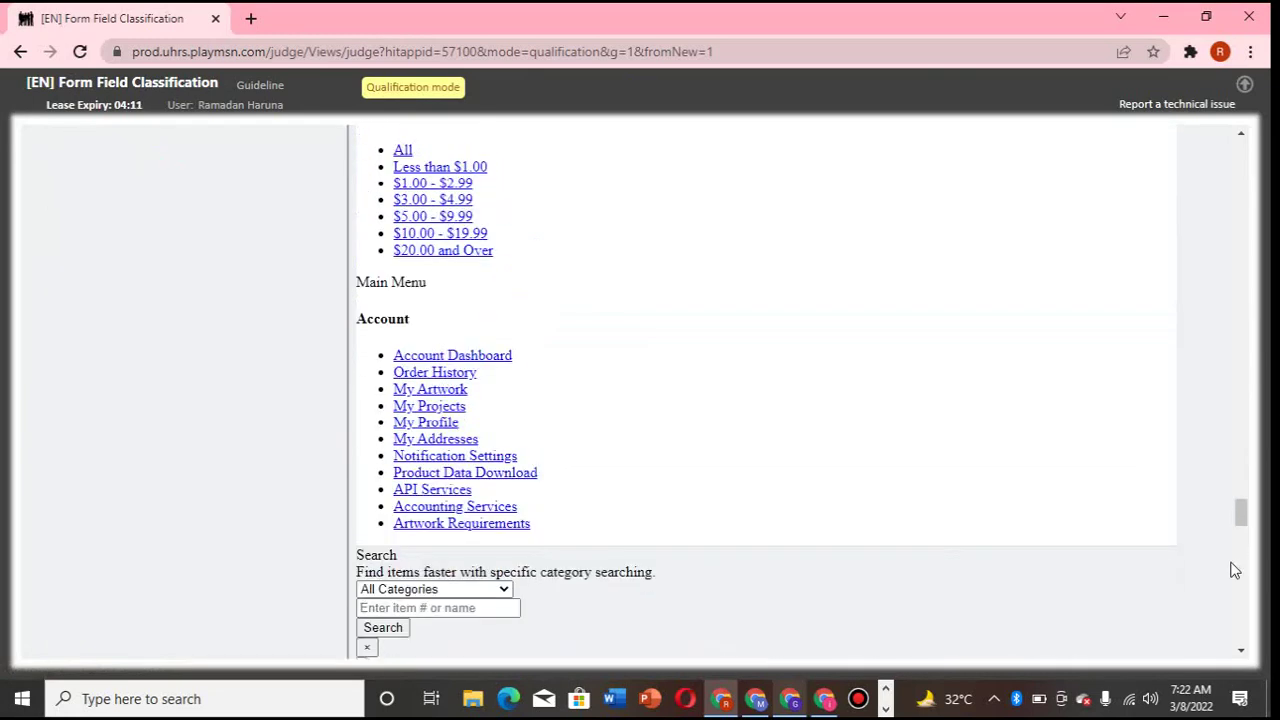
left_click_drag(1240, 514, 1240, 150)
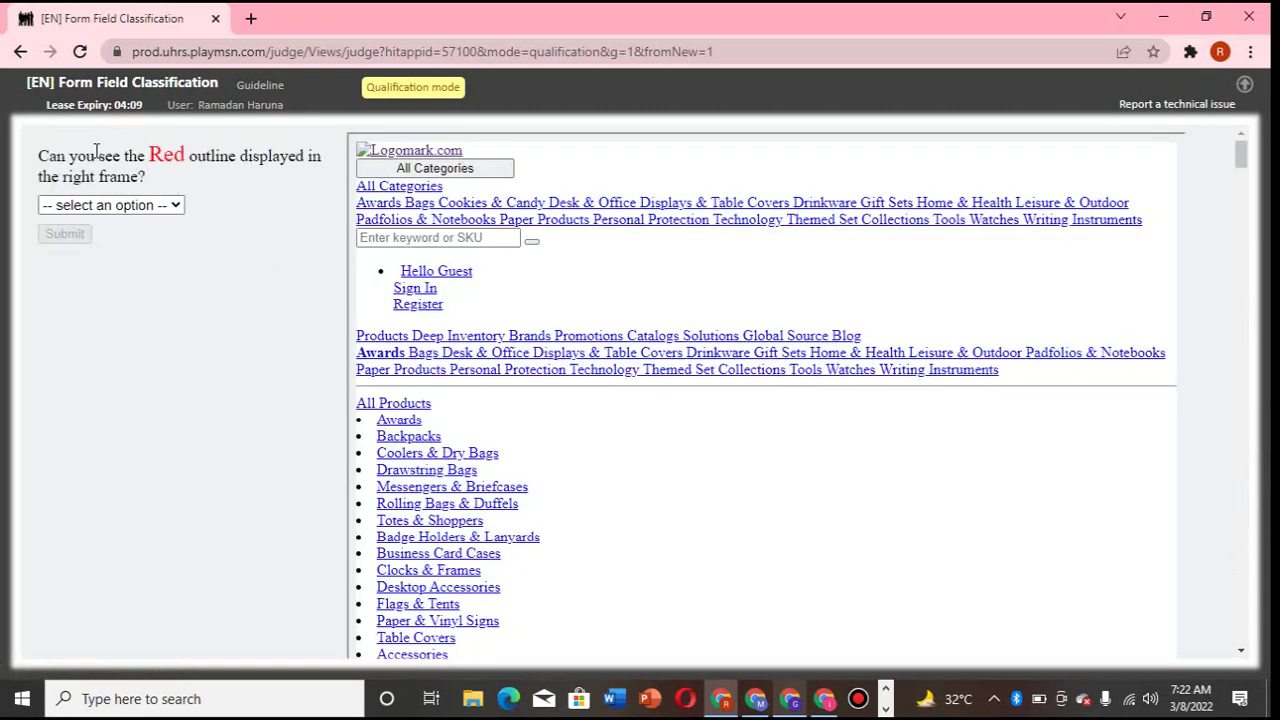
left_click(182, 208)
left_click(125, 264)
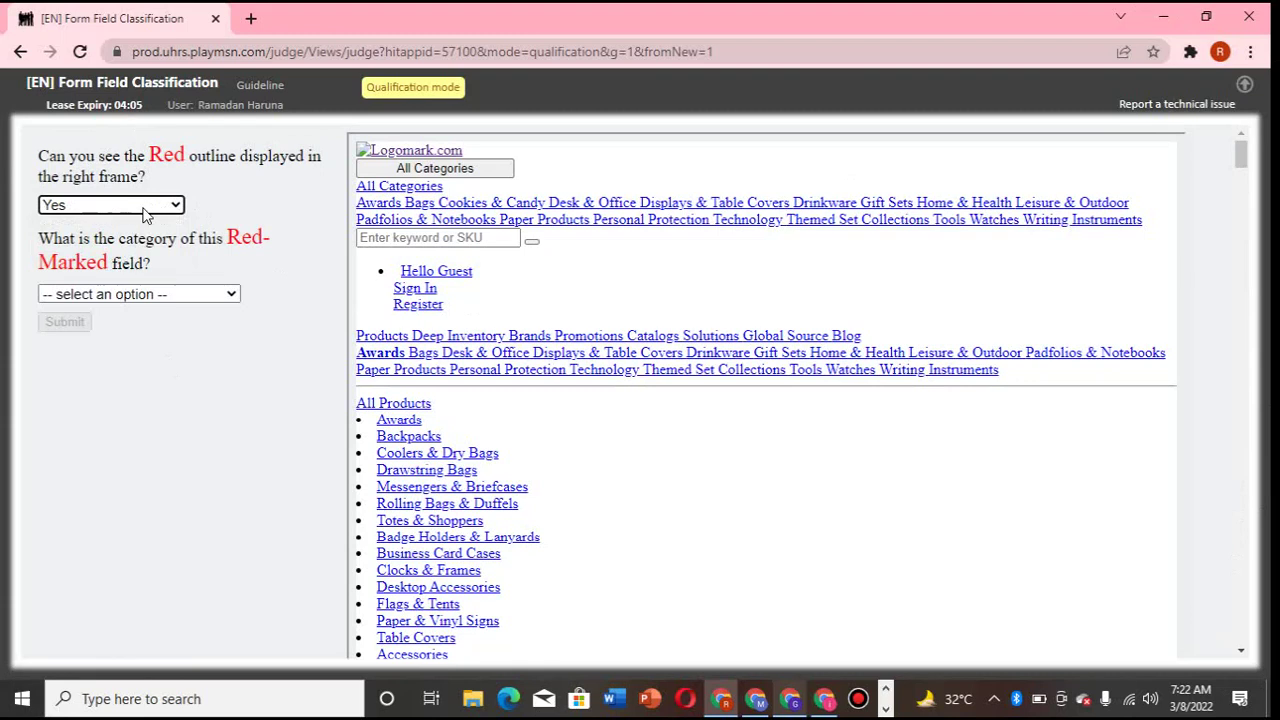
left_click(172, 294)
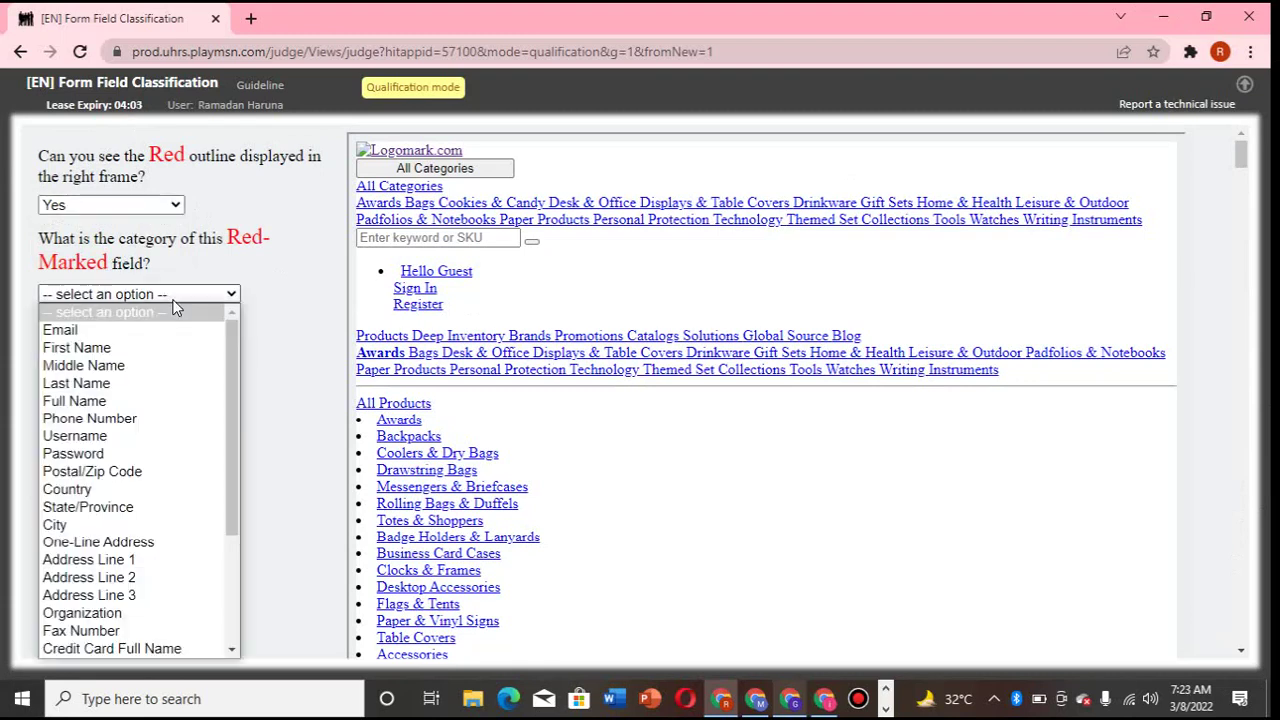
left_click(130, 330)
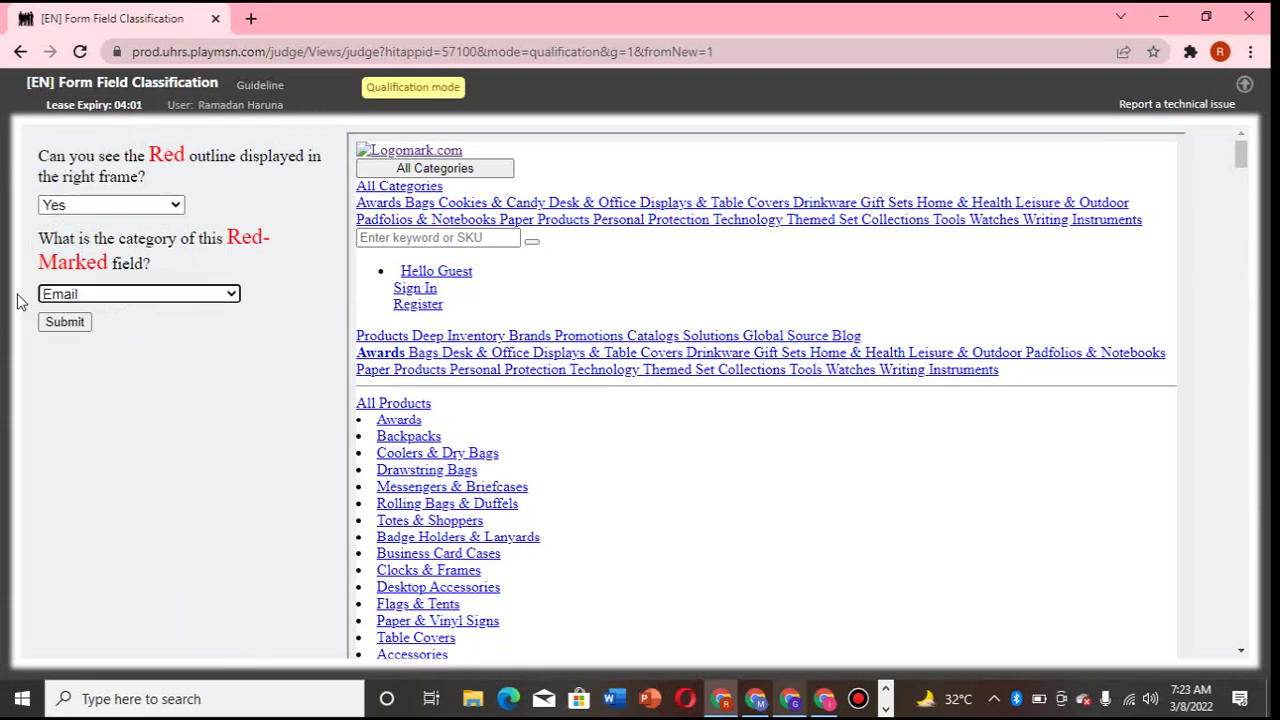
Recheck the category list, keep Email, and submit the judgment.
left_click(98, 293)
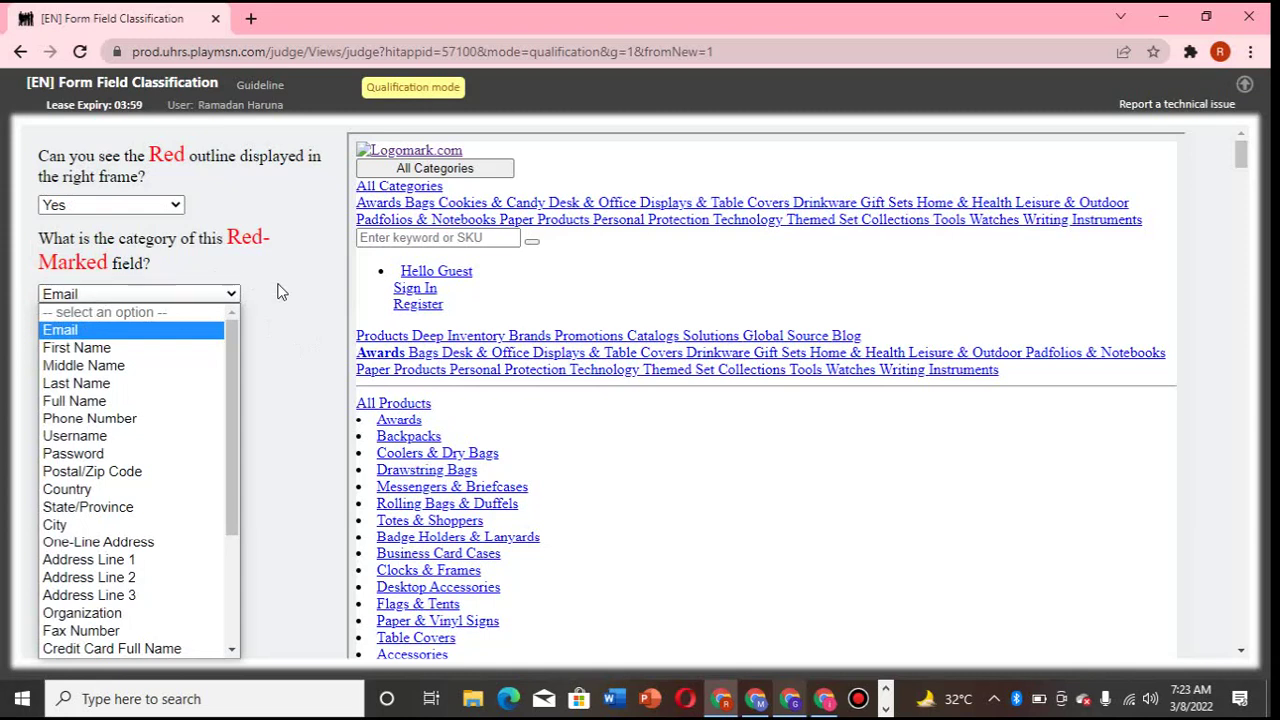
left_click(252, 337)
left_click(61, 322)
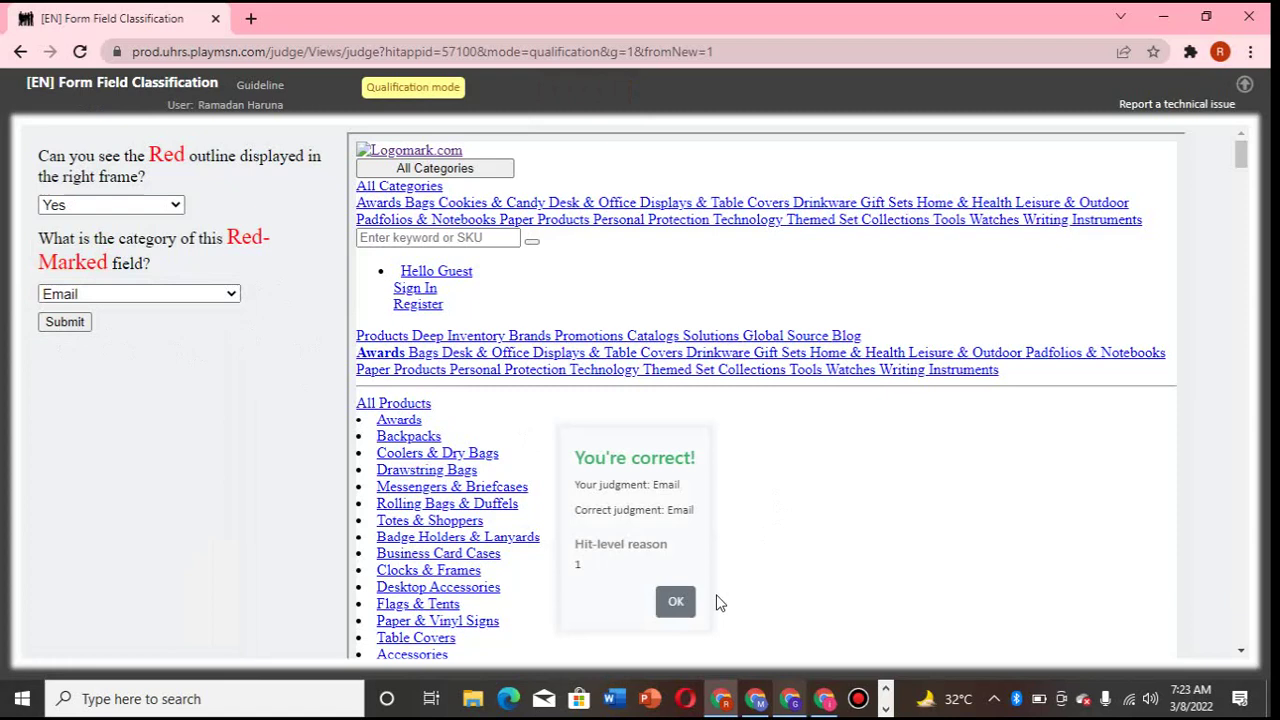
Answer Yes and submit First Name for the sign-up form's outlined field, then dismiss the correct verdict.
left_click(676, 602)
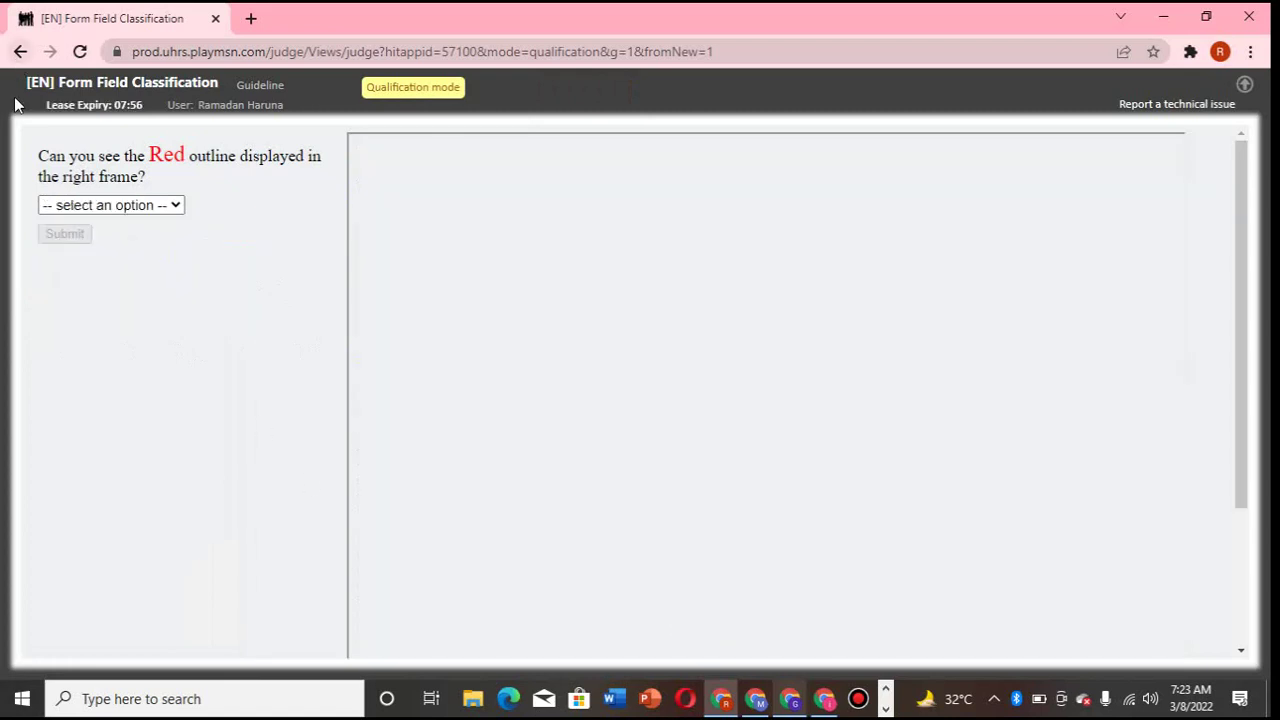
left_click(180, 209)
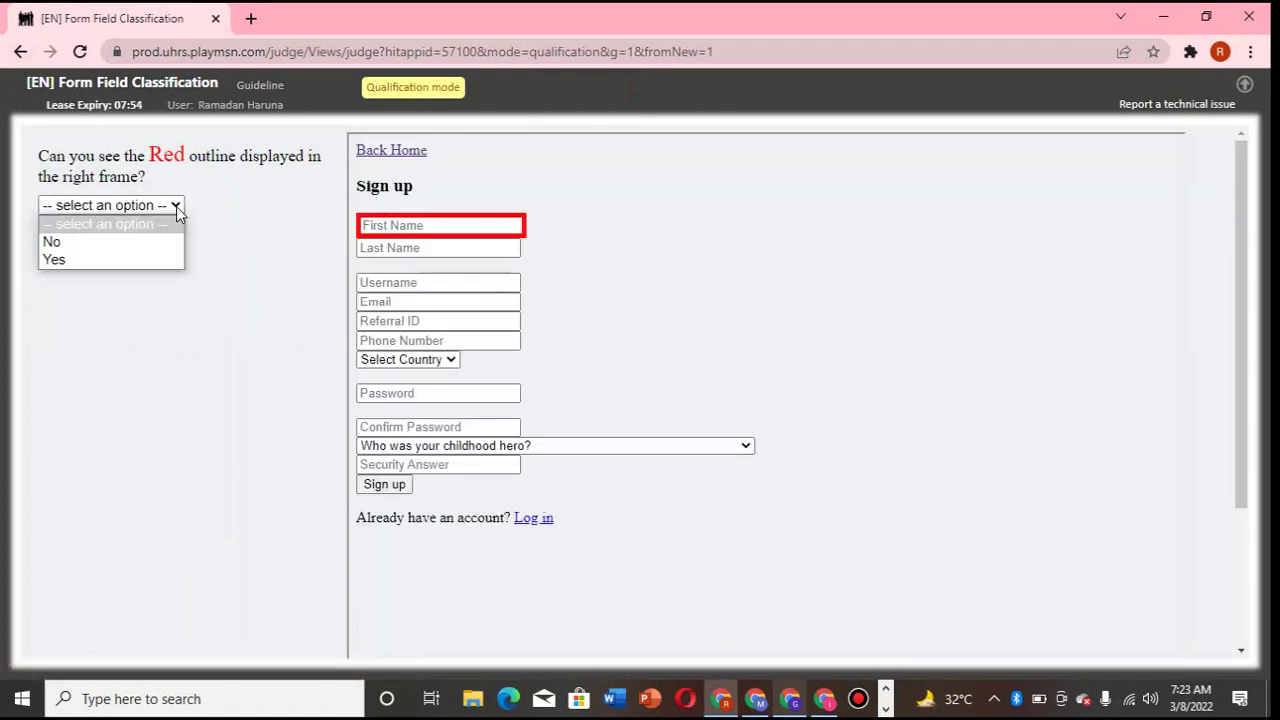
left_click(105, 257)
left_click(106, 293)
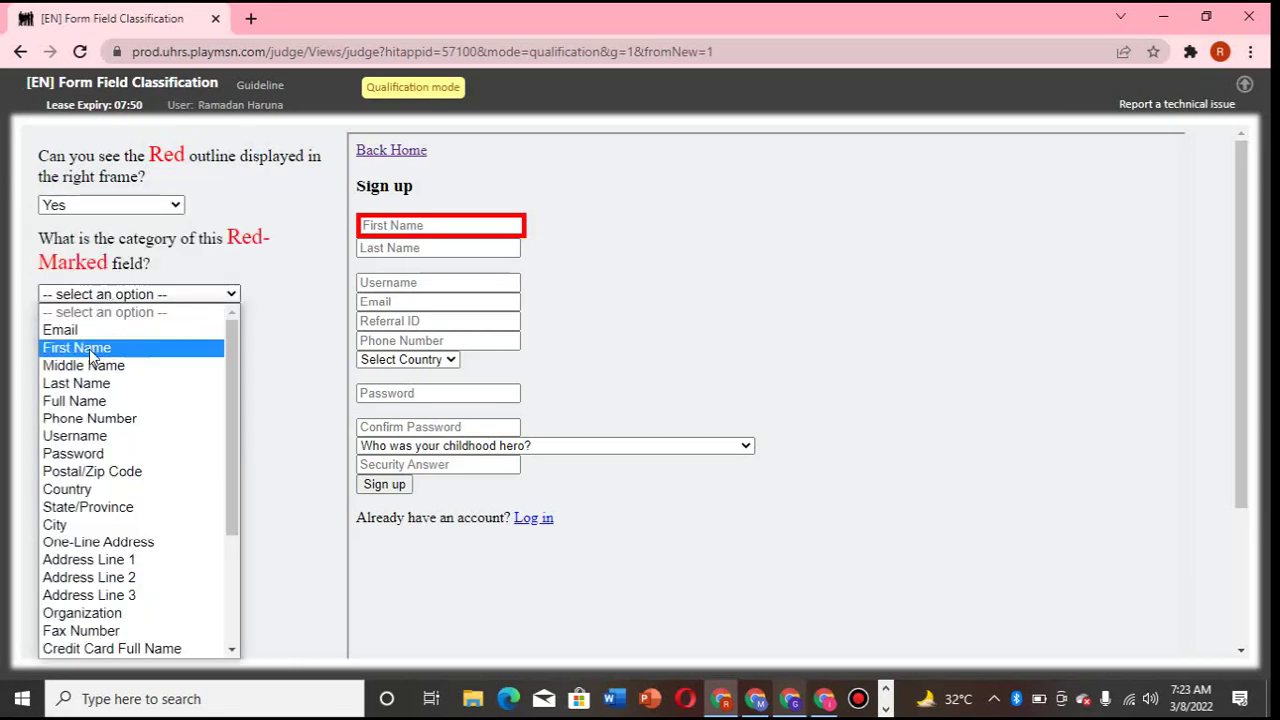
left_click(89, 349)
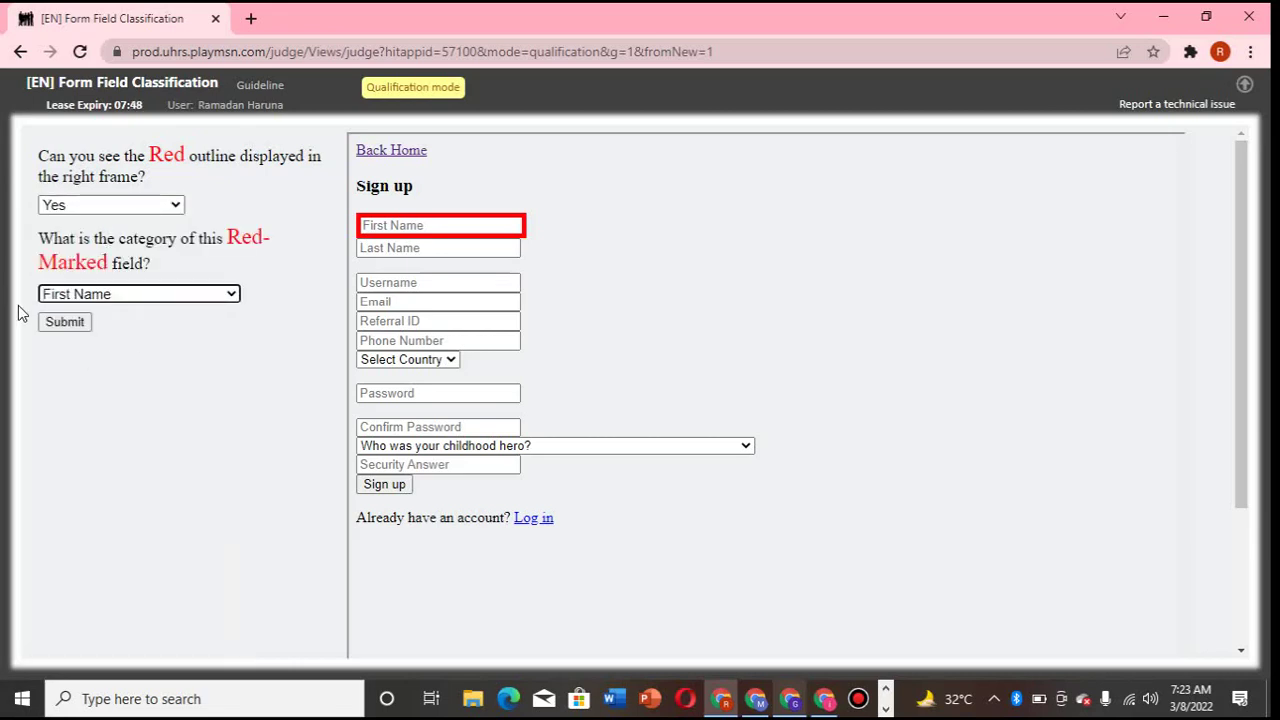
left_click(52, 323)
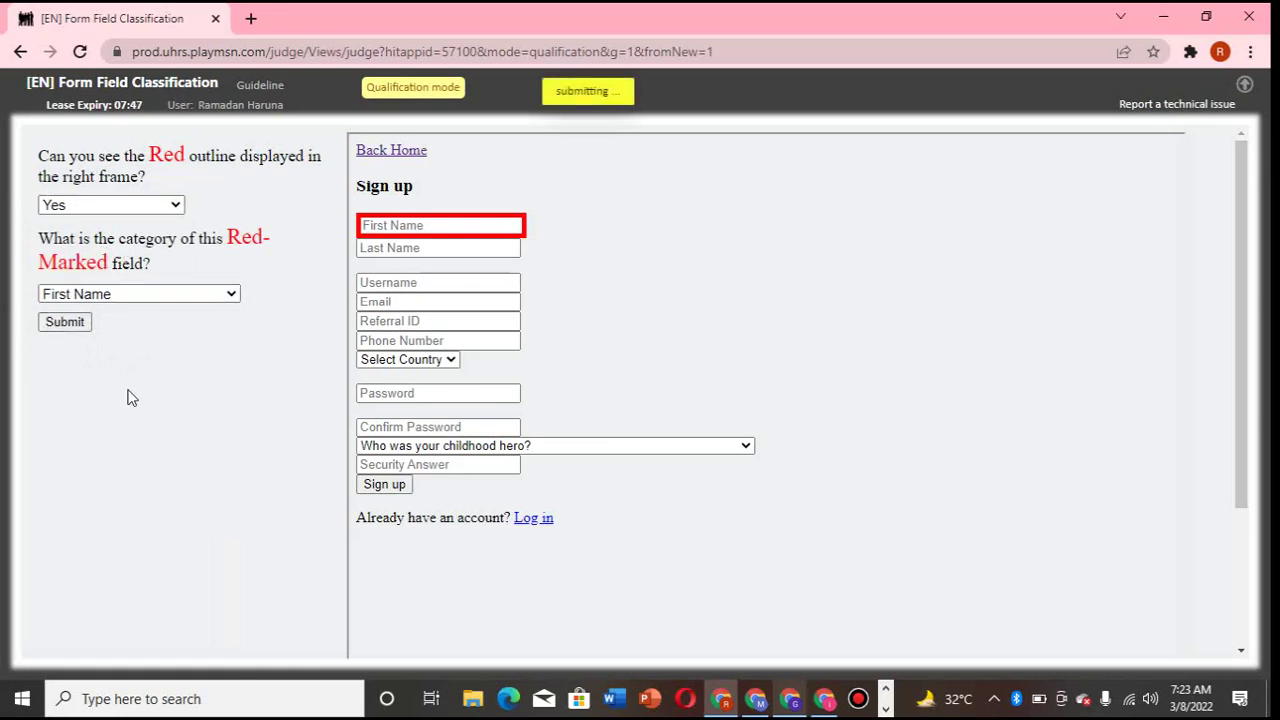
left_click(702, 613)
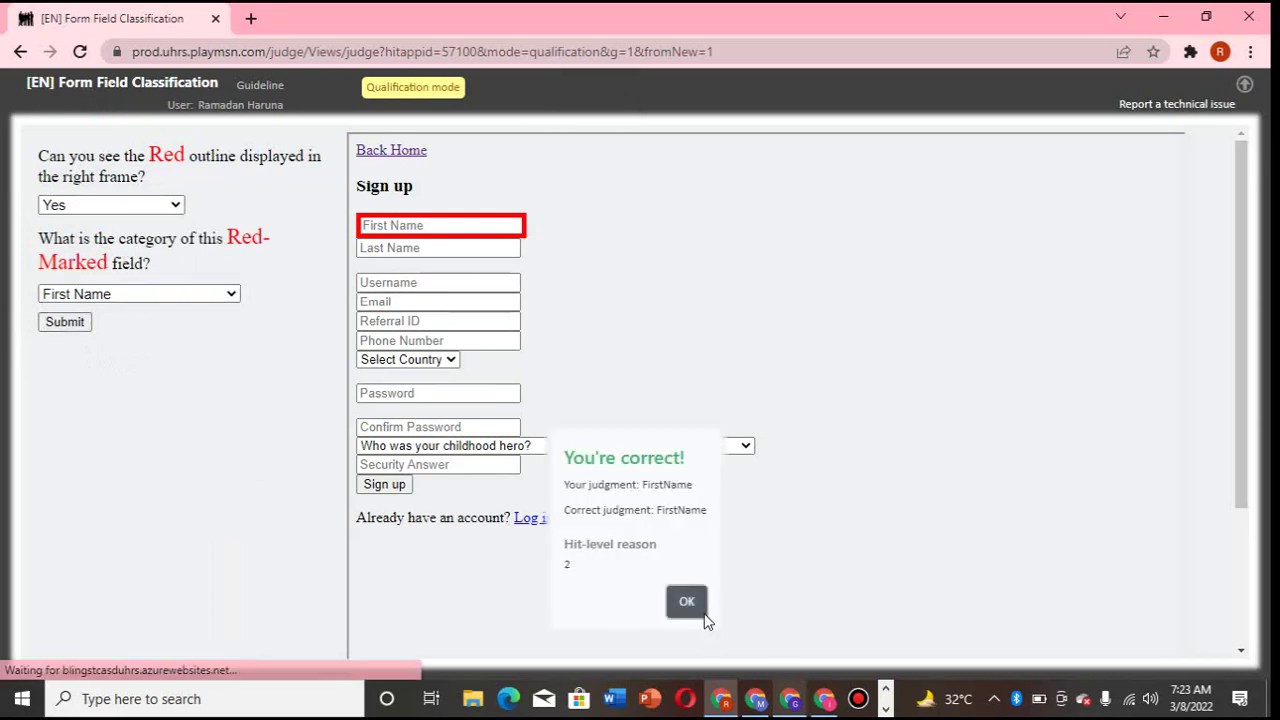
Answer Yes, submit Password for the NSLC form's outlined field, and dismiss the correct verdict.
left_click(176, 205)
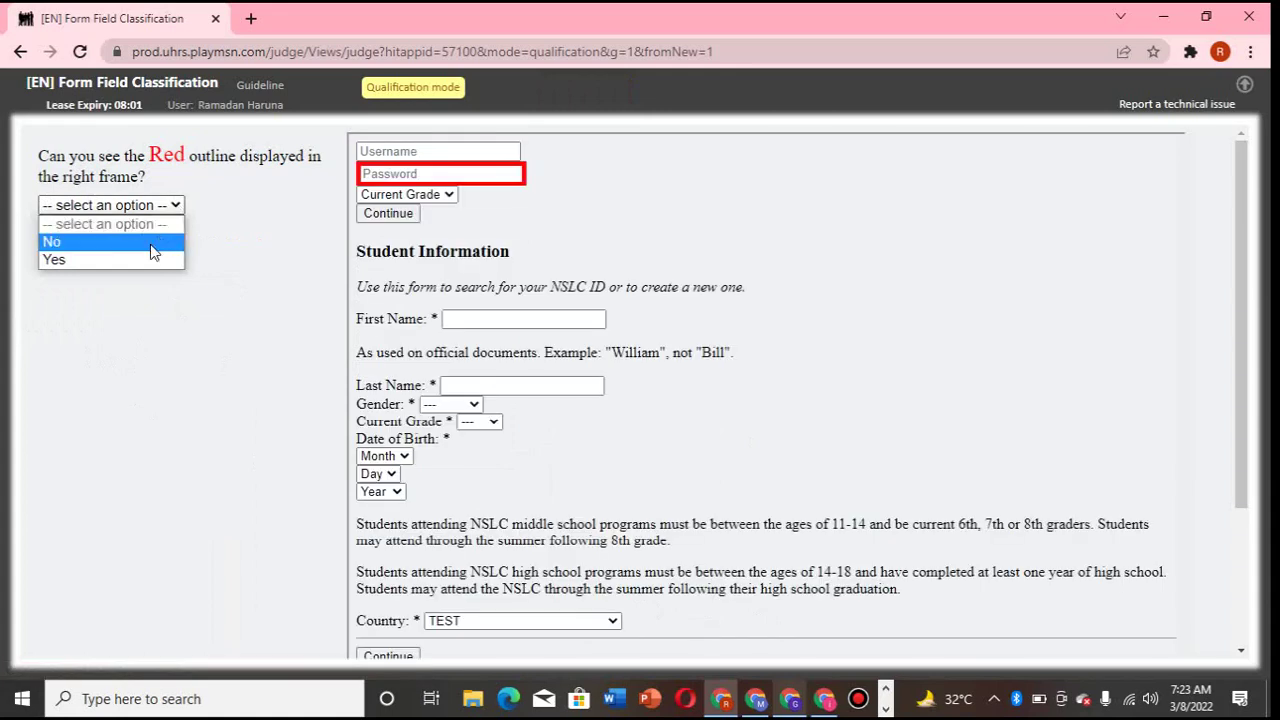
left_click(126, 260)
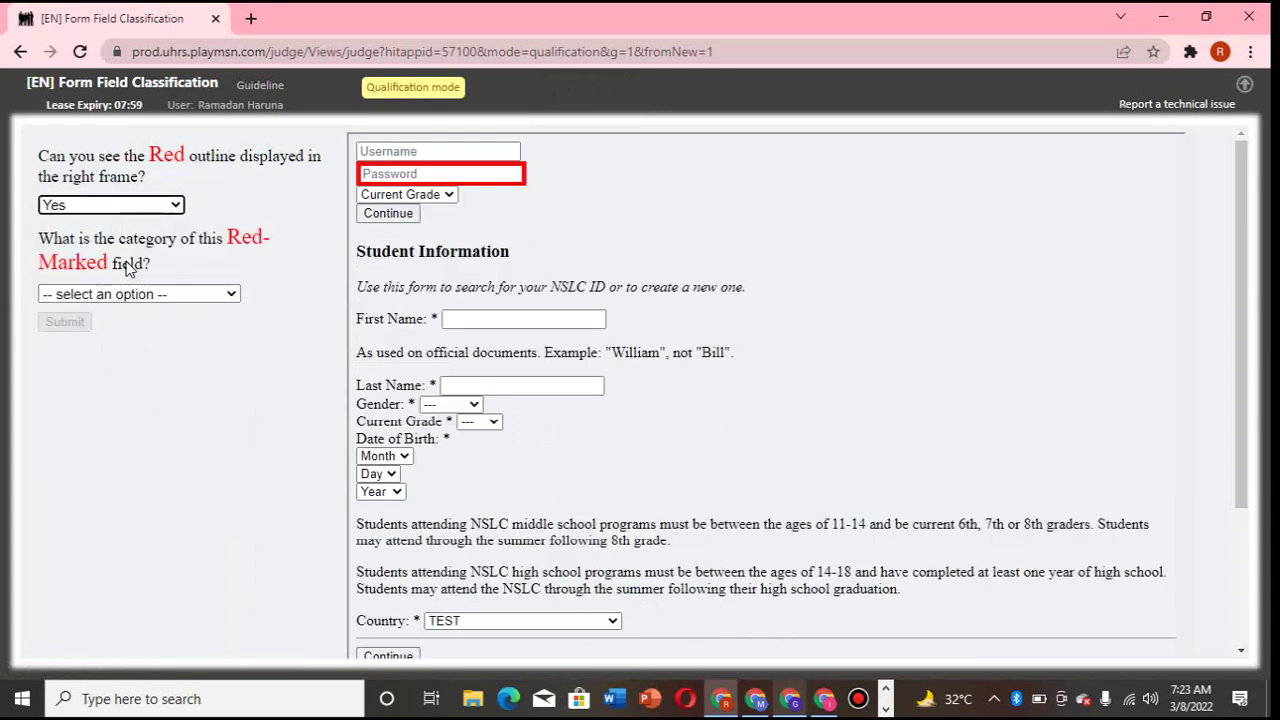
left_click(162, 297)
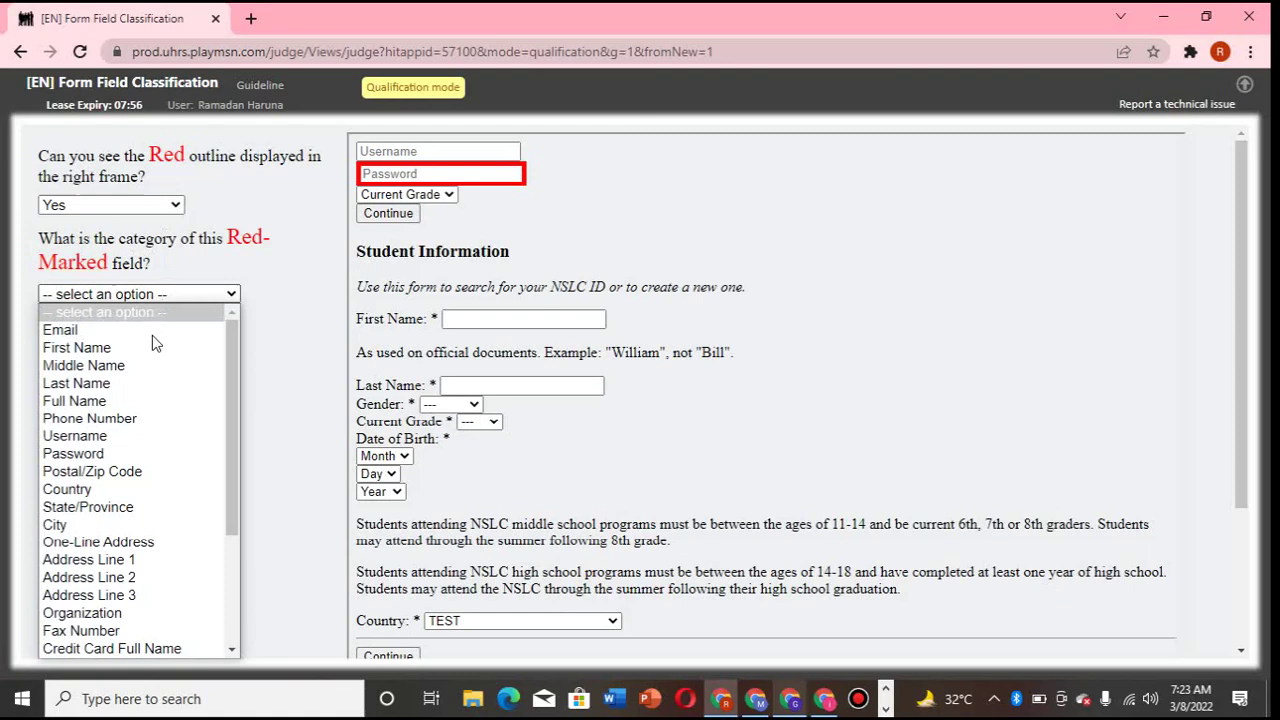
left_click(92, 457)
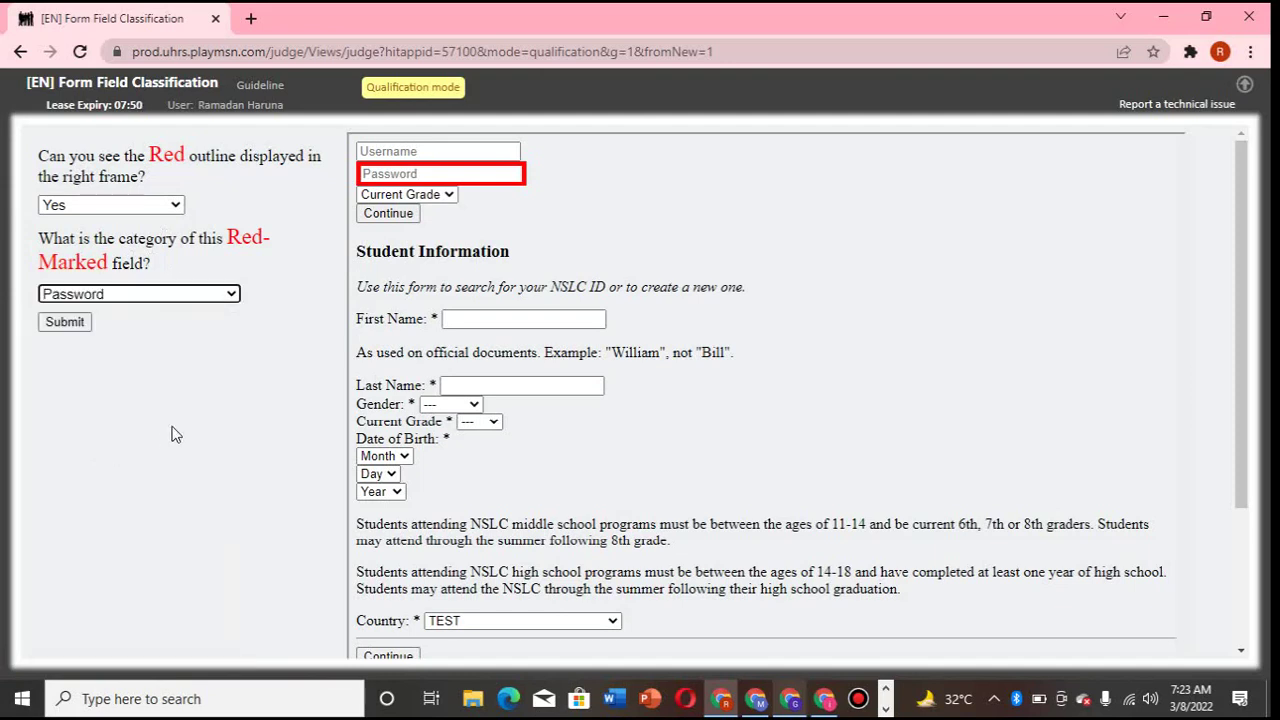
left_click(66, 326)
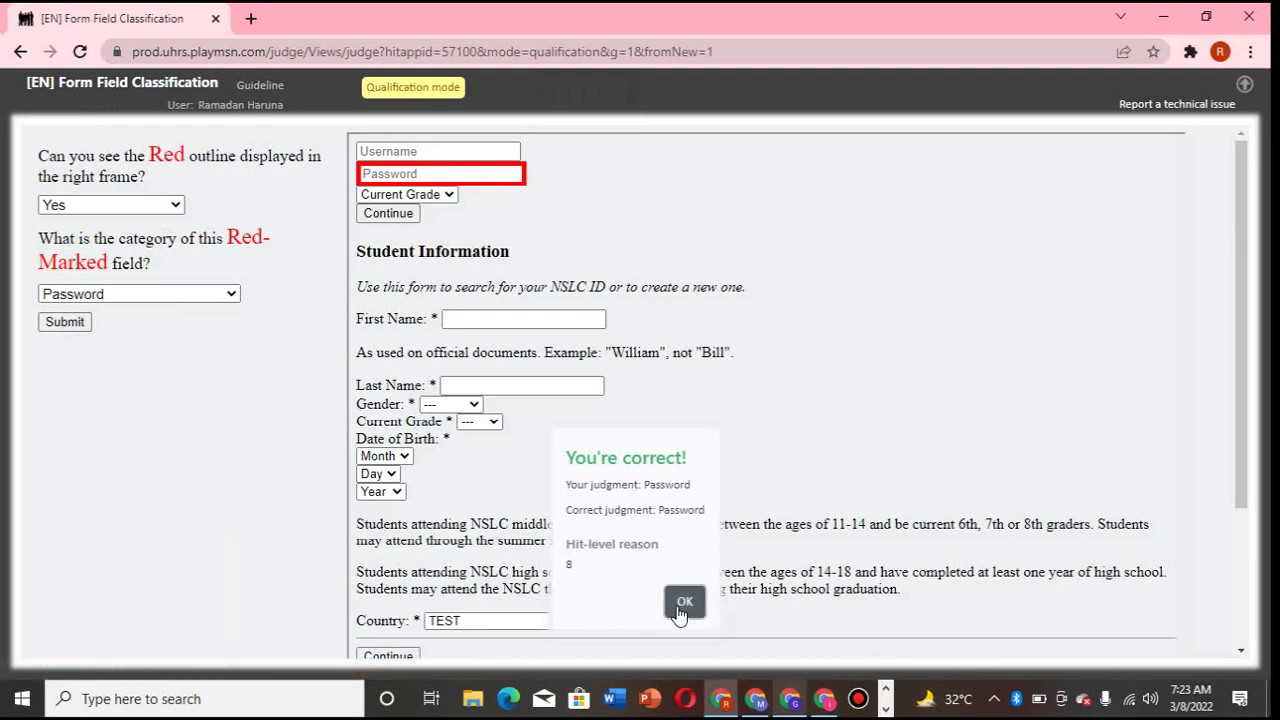
left_click(682, 605)
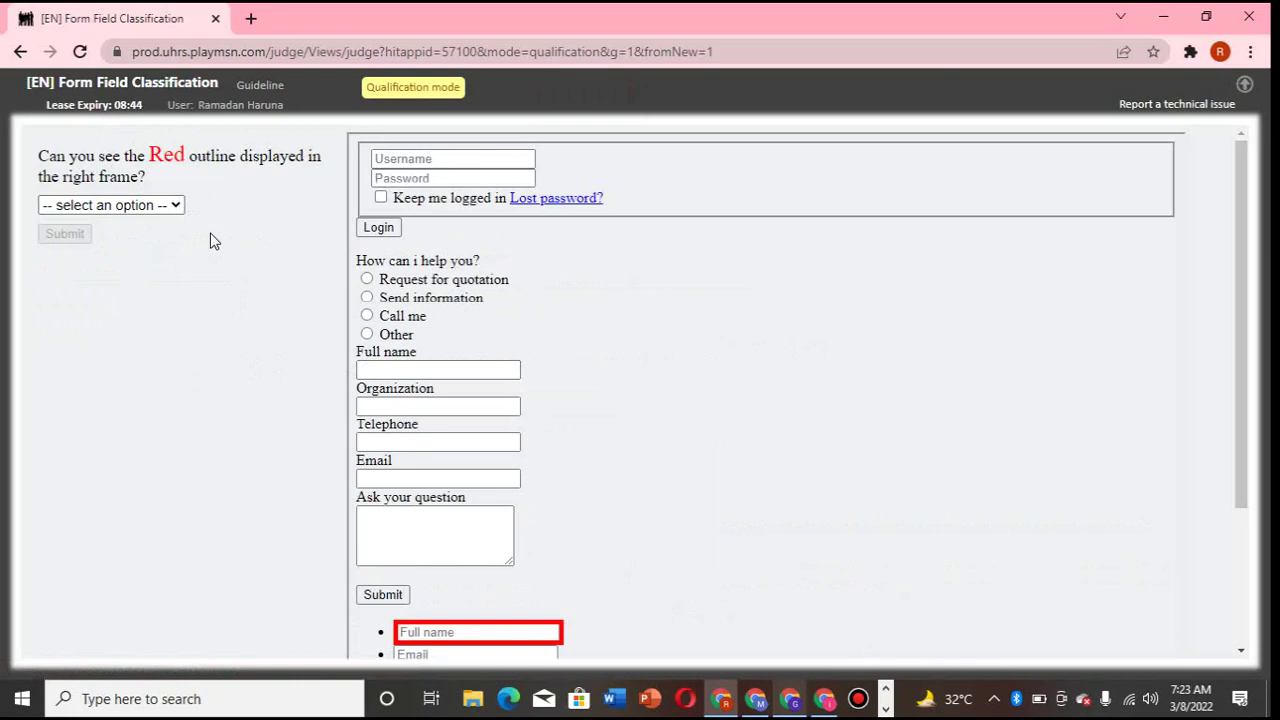
Answer Yes and submit First Name for the outlined Full name field.
left_click(172, 205)
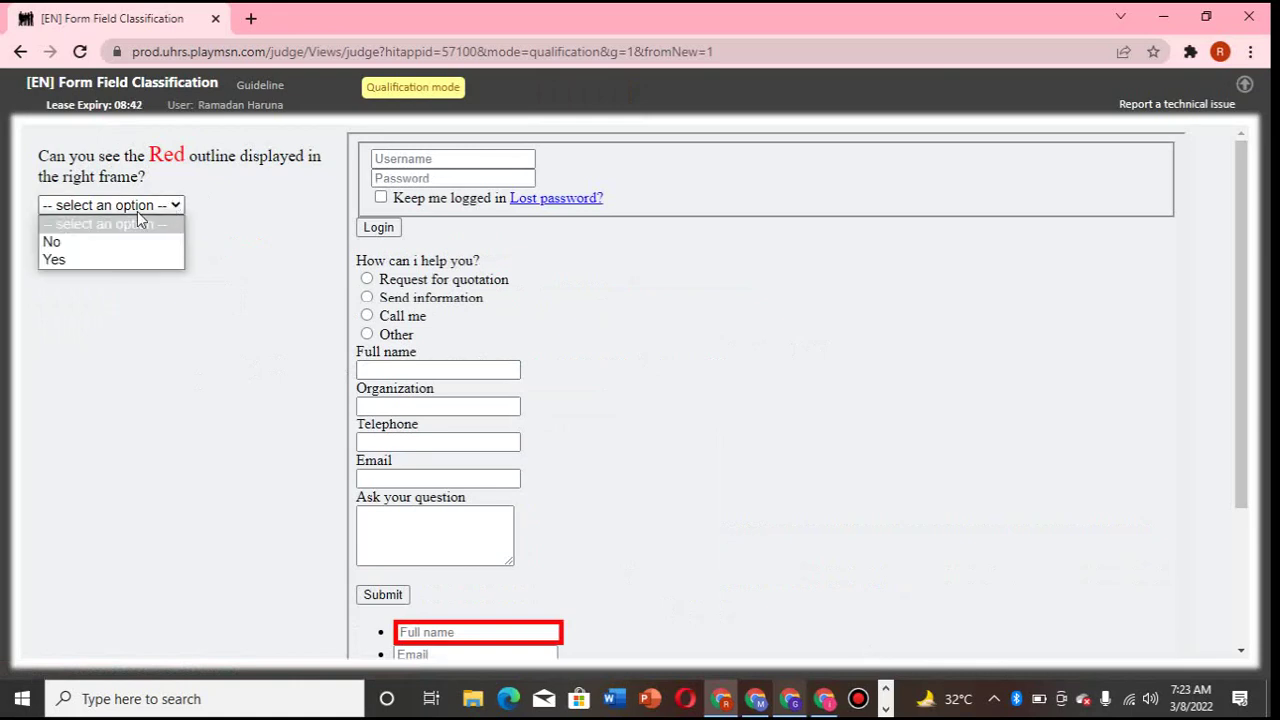
left_click(106, 262)
left_click(133, 293)
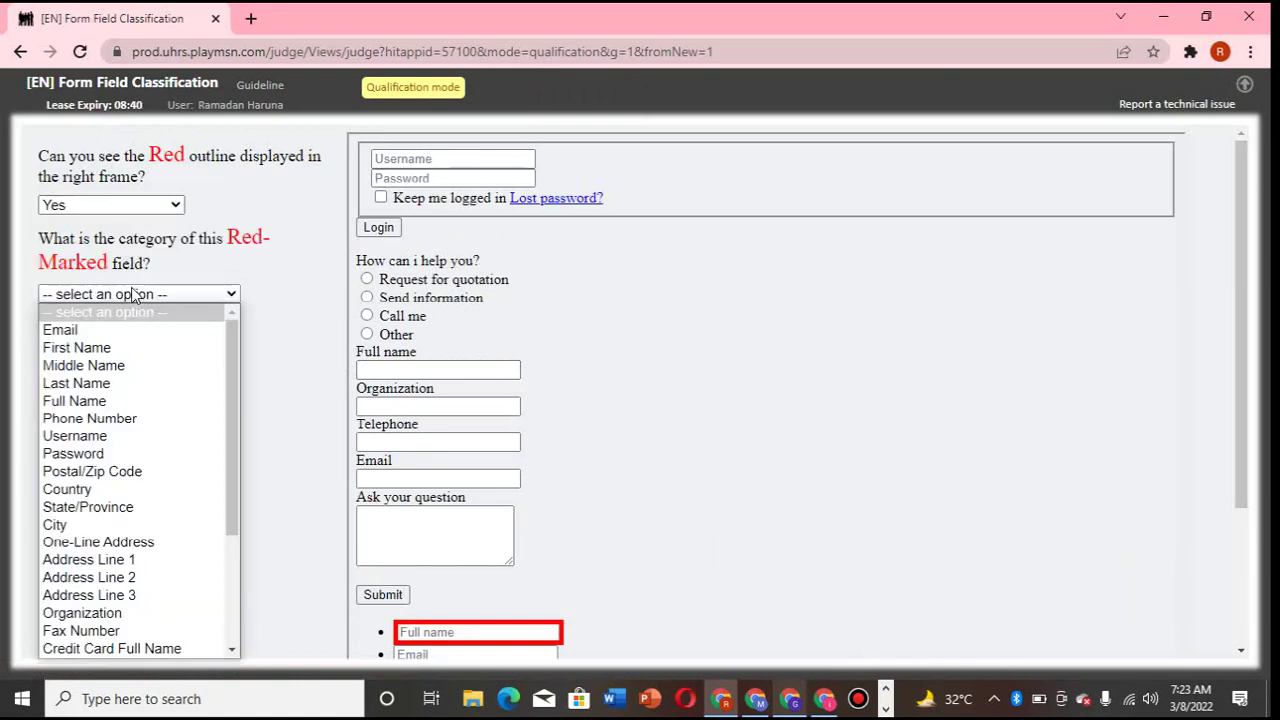
left_click(116, 348)
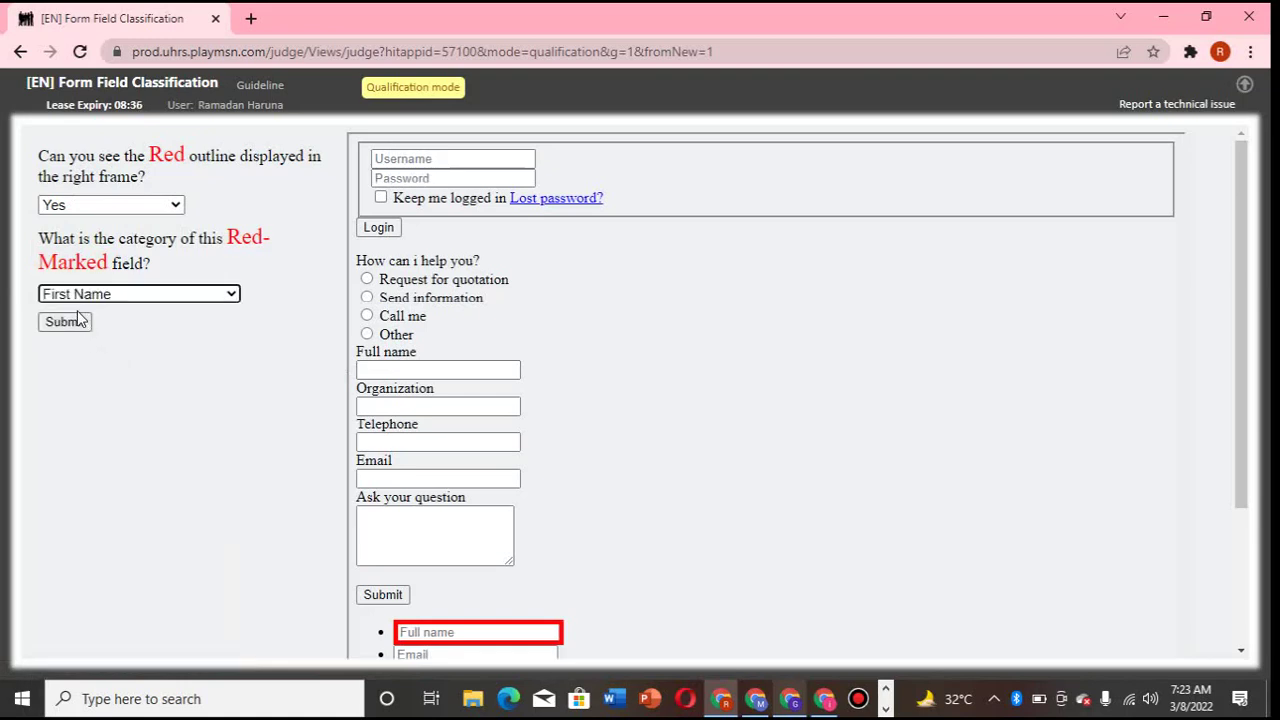
left_click(77, 323)
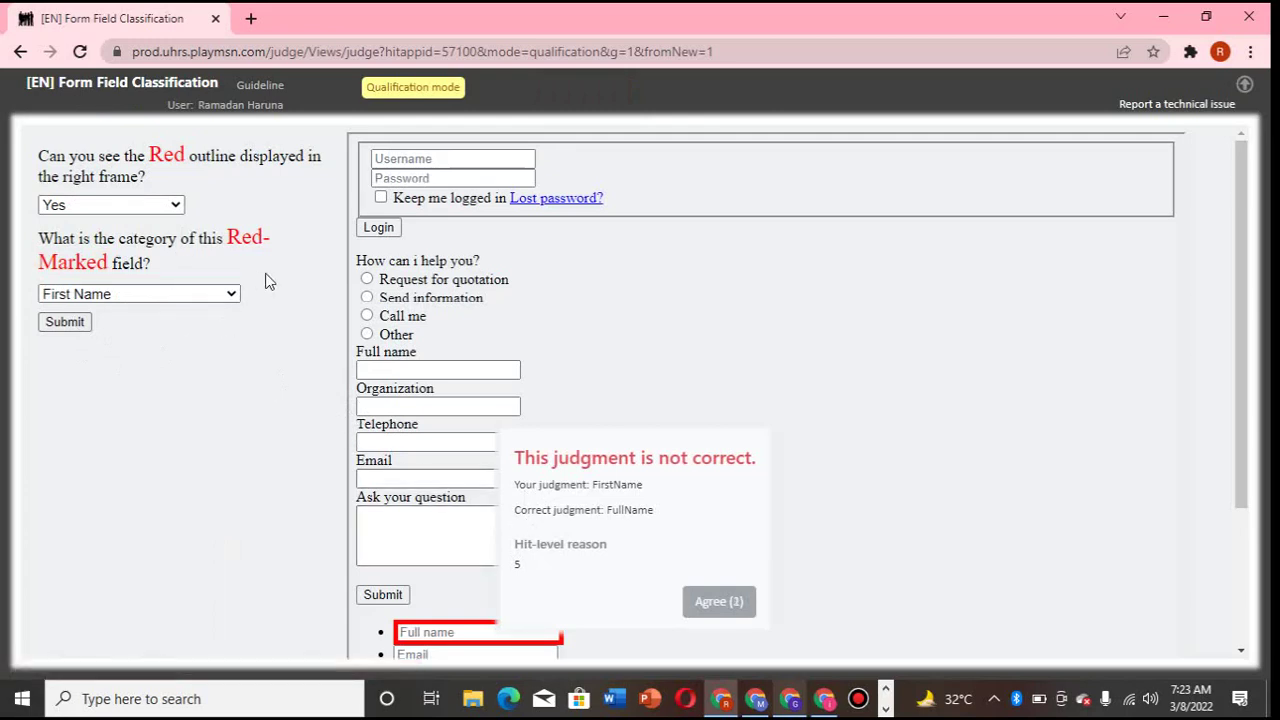
Review the categories after the incorrect verdict and agree that Full Name was correct.
left_click(241, 293)
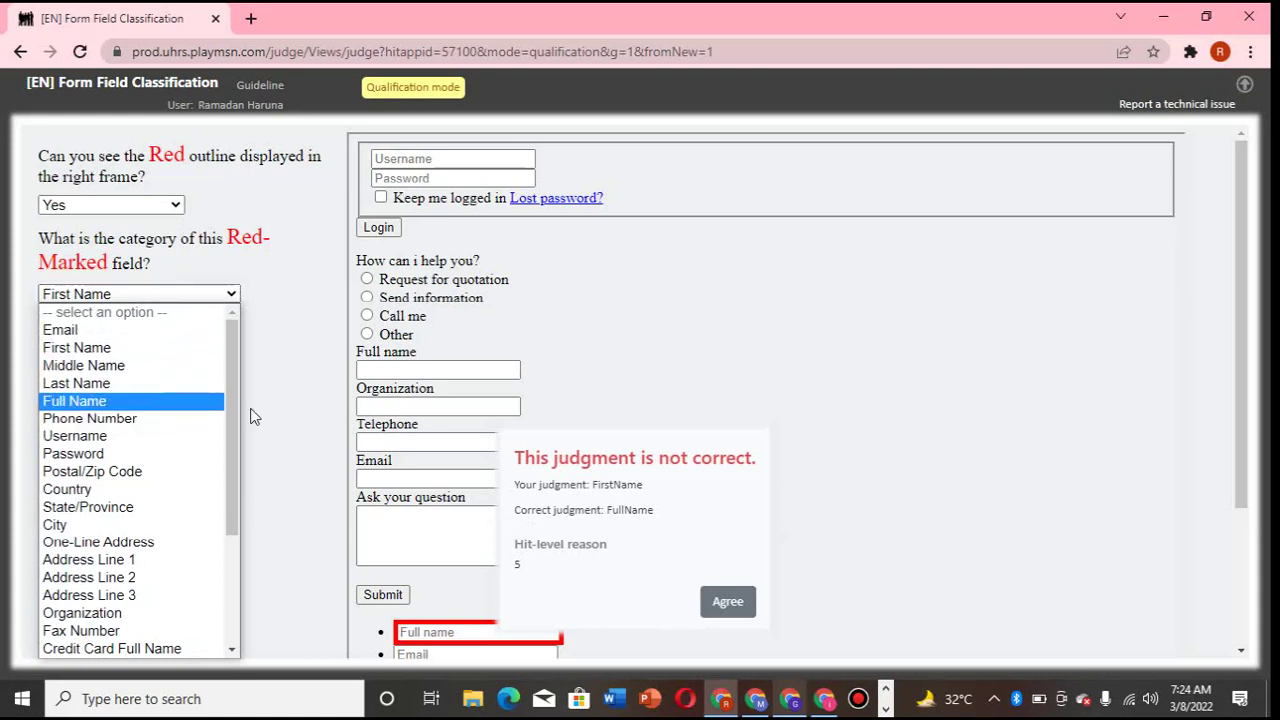
left_click(328, 396)
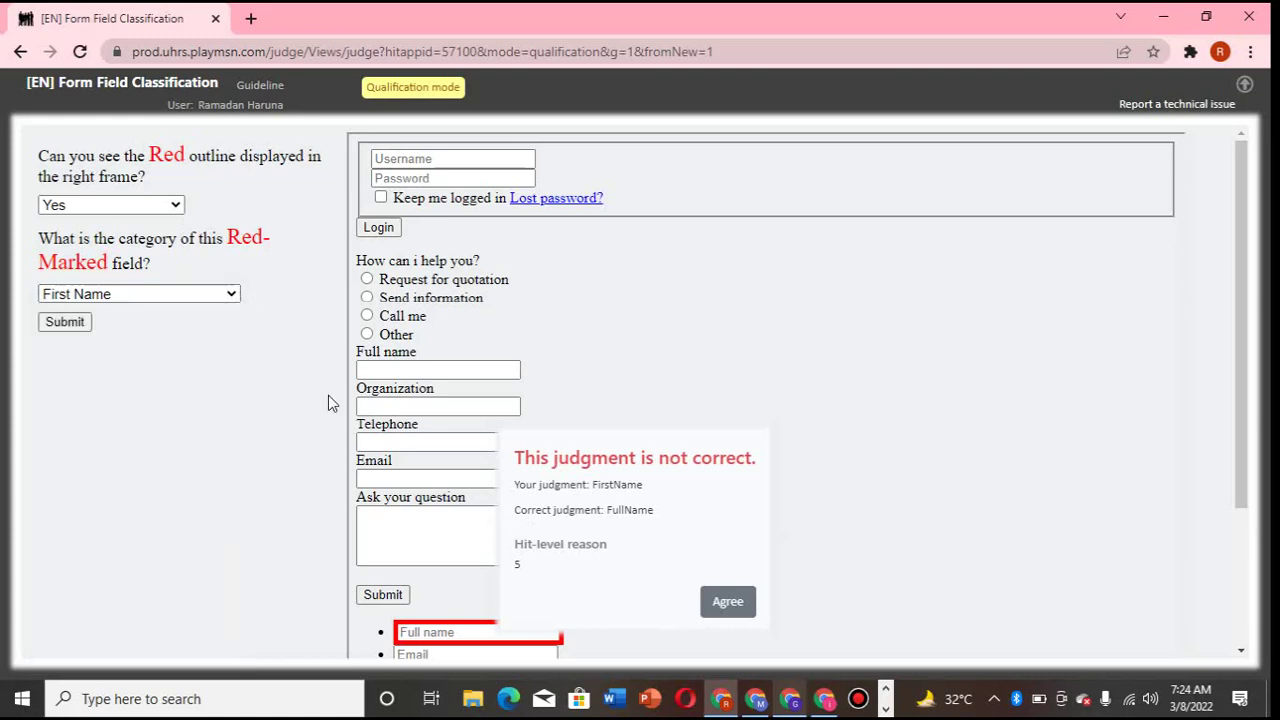
left_click(751, 610)
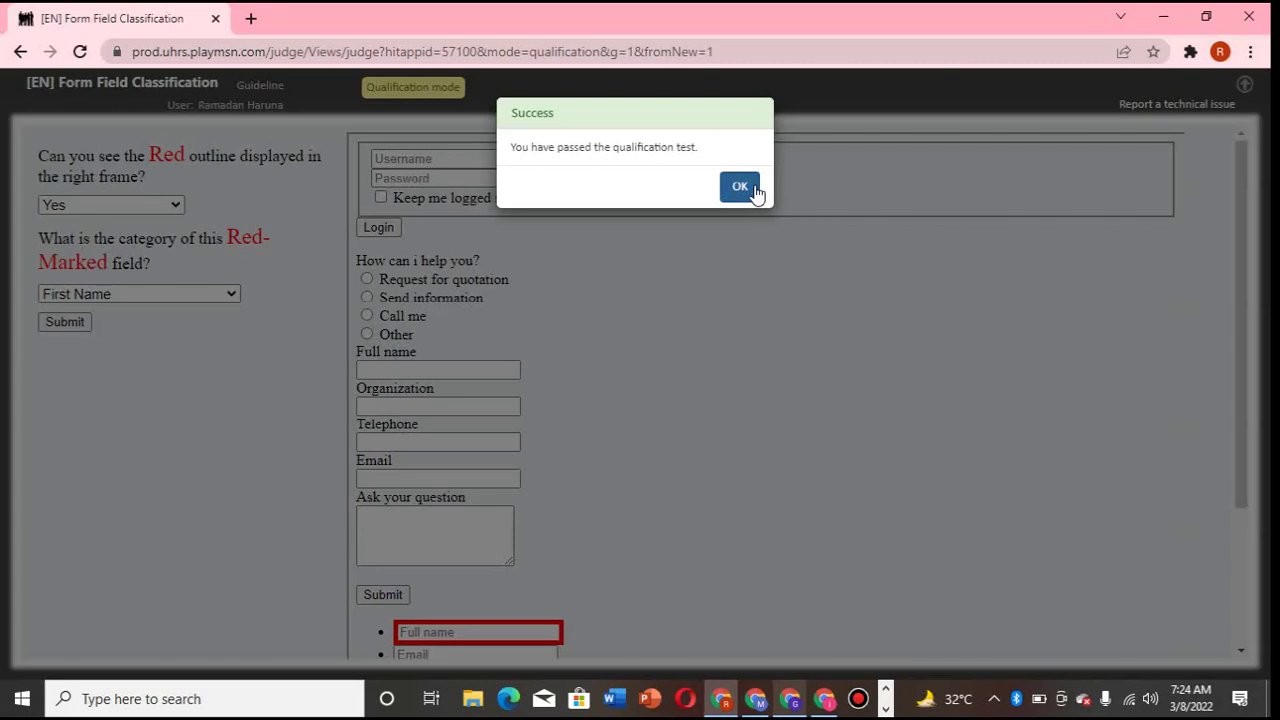
Click OK on the Success message confirming the qualification test was passed.
left_click(740, 187)
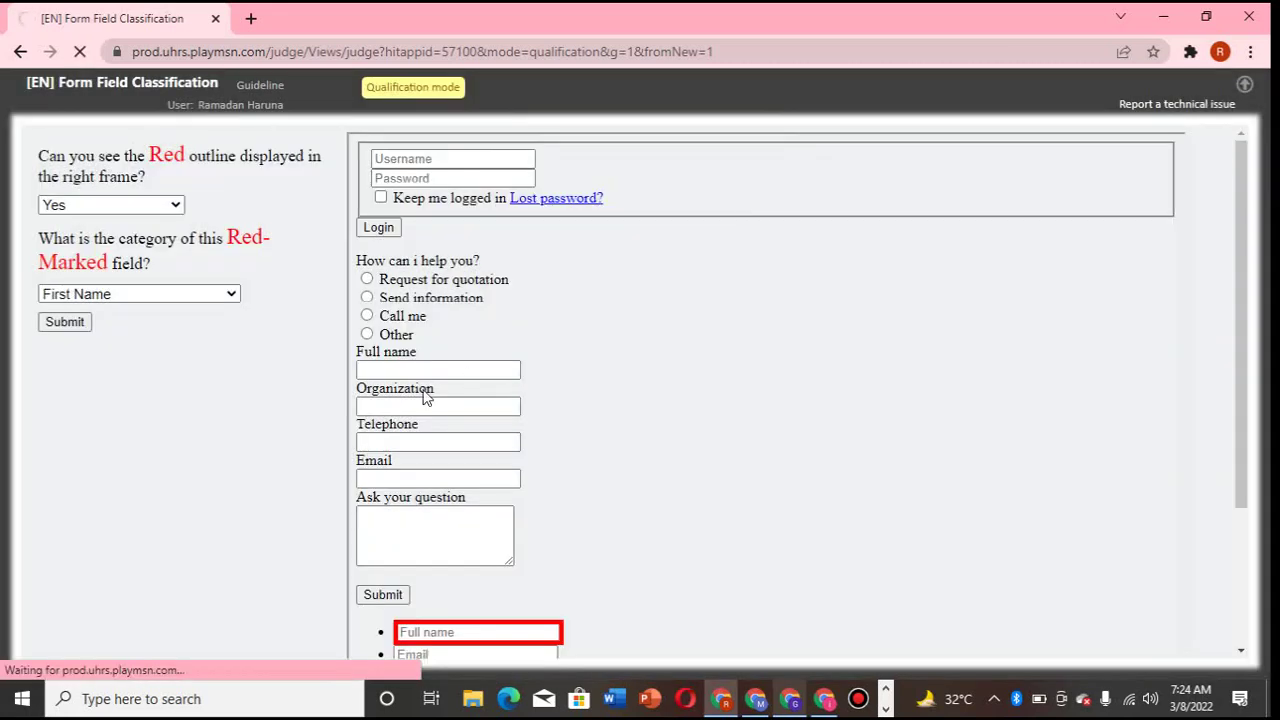